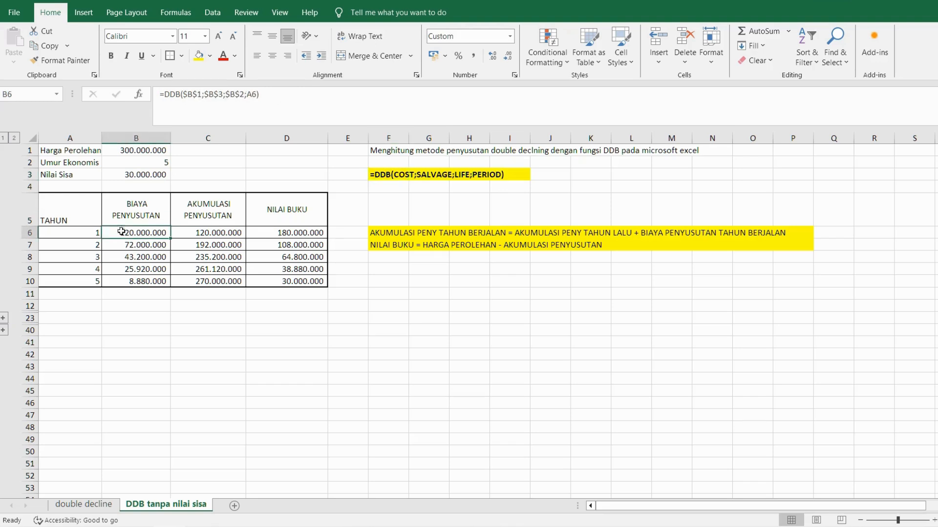
# Re-enter the depreciation formula =DDB($B$1;$B$3;$B$2;A6) in B6 and fill it down through B10
pyautogui.click(294, 102)
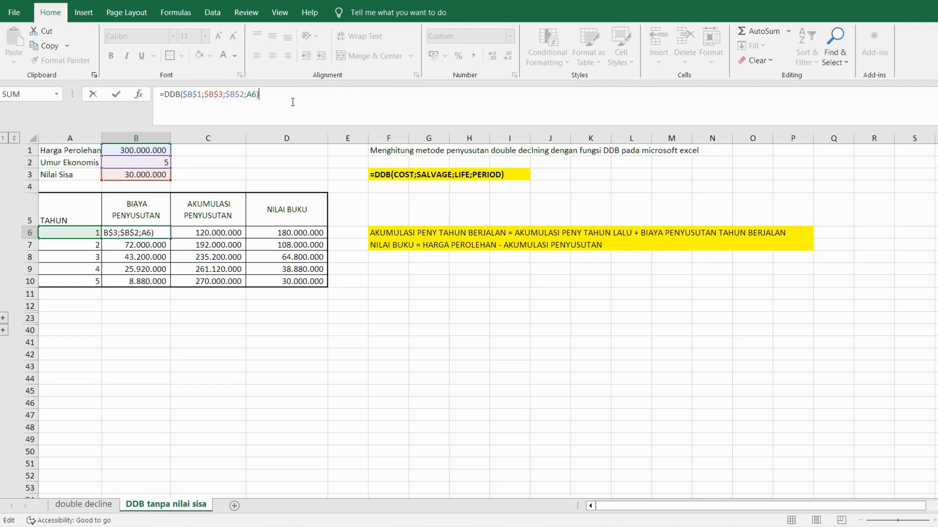
pyautogui.press('Return')
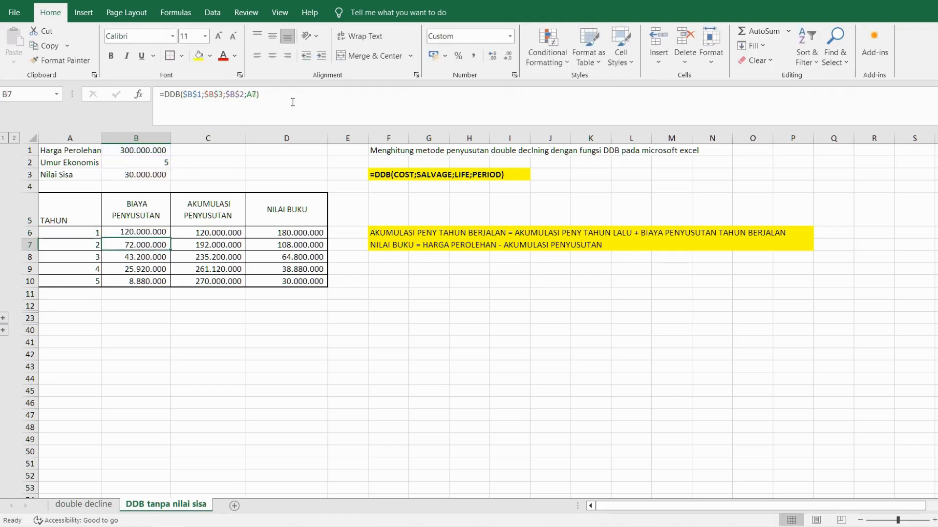
pyautogui.click(155, 233)
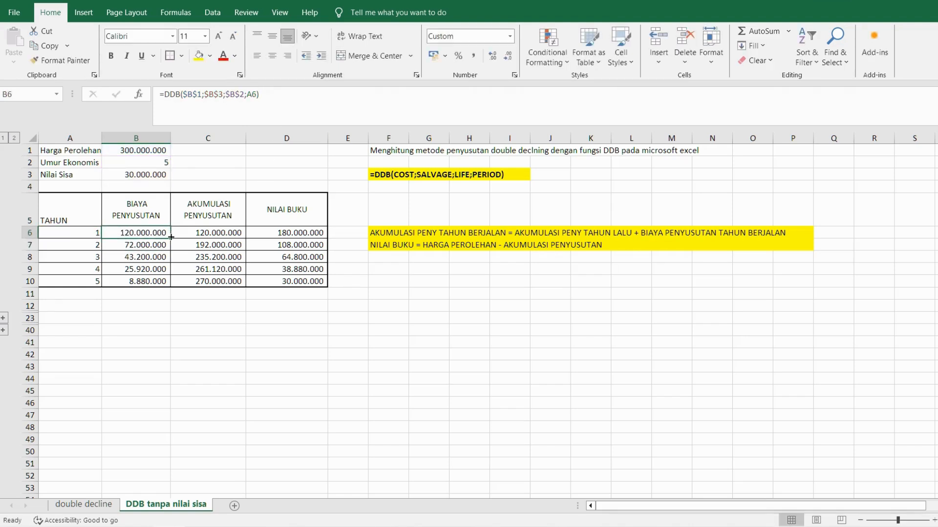
pyautogui.moveTo(171, 236); pyautogui.dragTo(161, 289)
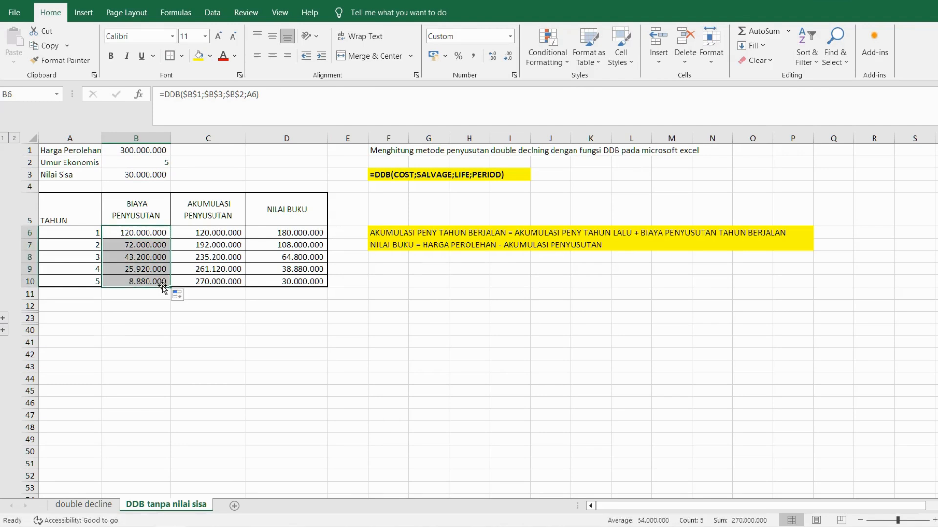
# Examine the year 1 accumulated depreciation formula in C6 and the book value formula in D6, including the cells they reference
pyautogui.click(189, 232)
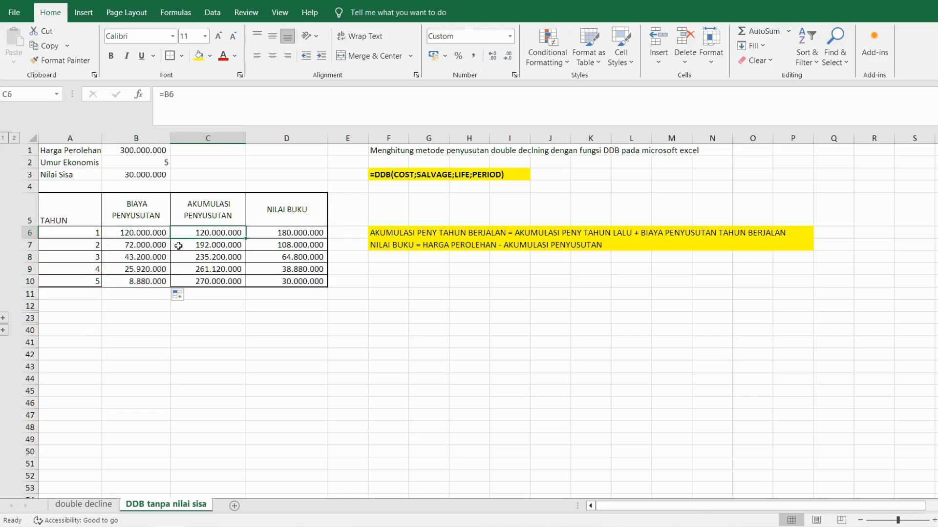
pyautogui.click(211, 99)
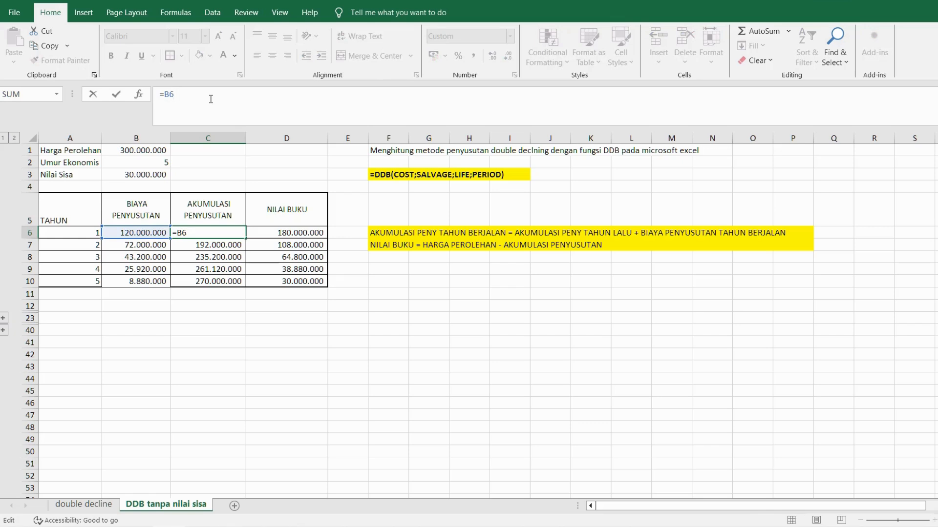
pyautogui.press('Return')
pyautogui.click(263, 237)
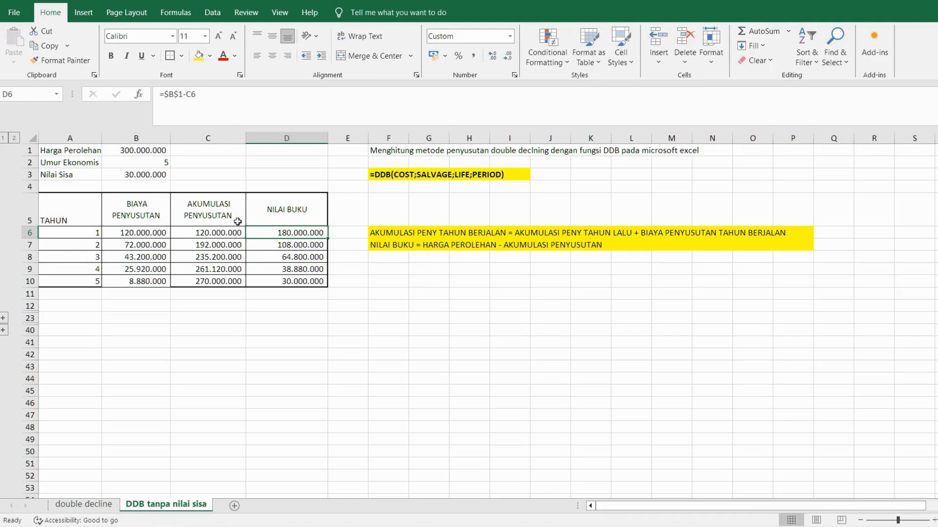
pyautogui.click(236, 98)
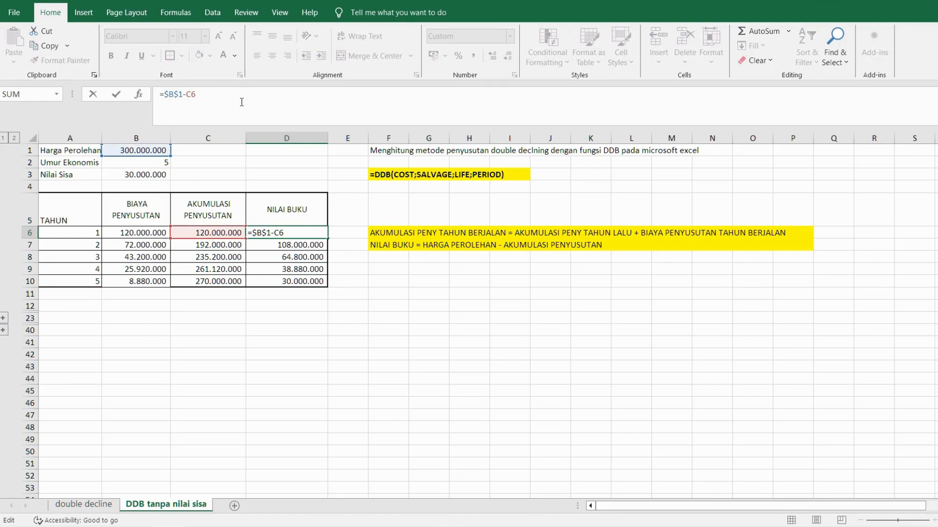
pyautogui.press('Return')
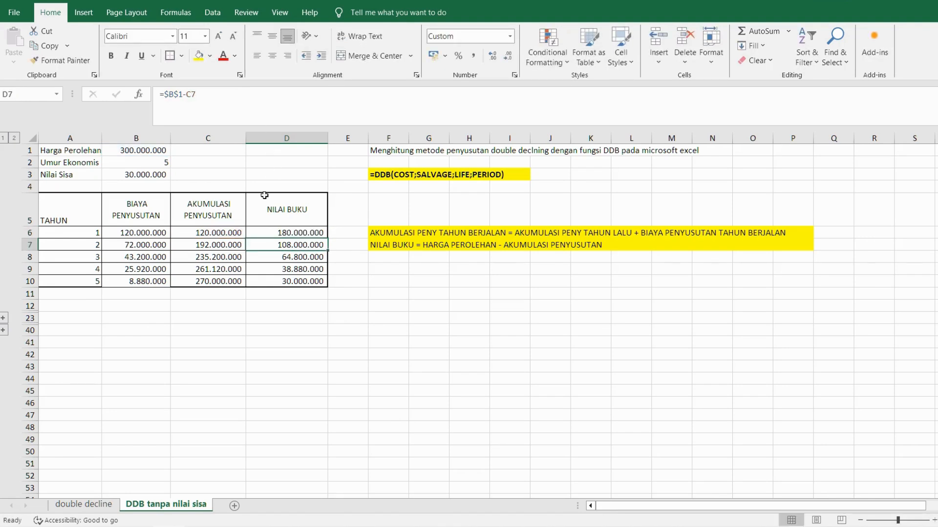
pyautogui.click(262, 235)
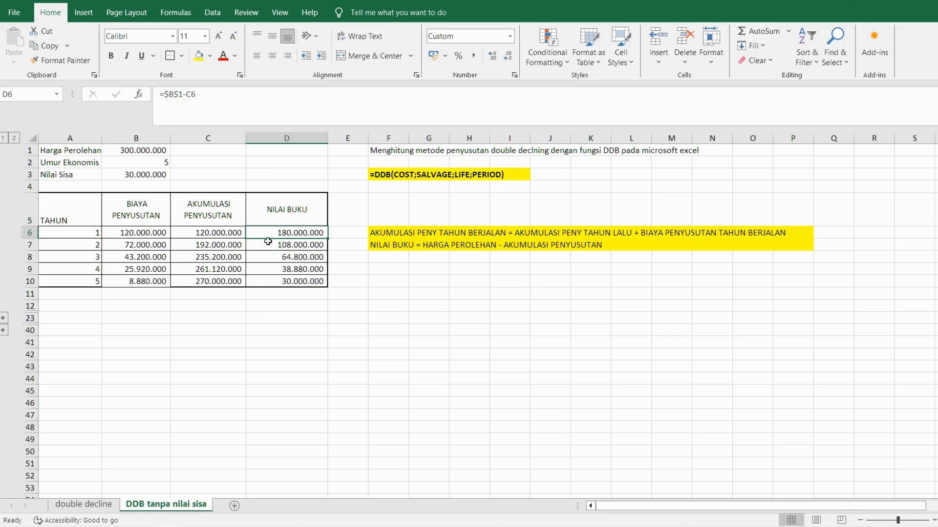
# Examine the year 2 formulas for depreciation expense, accumulated depreciation and book value in B7, C7 and D7
pyautogui.click(117, 247)
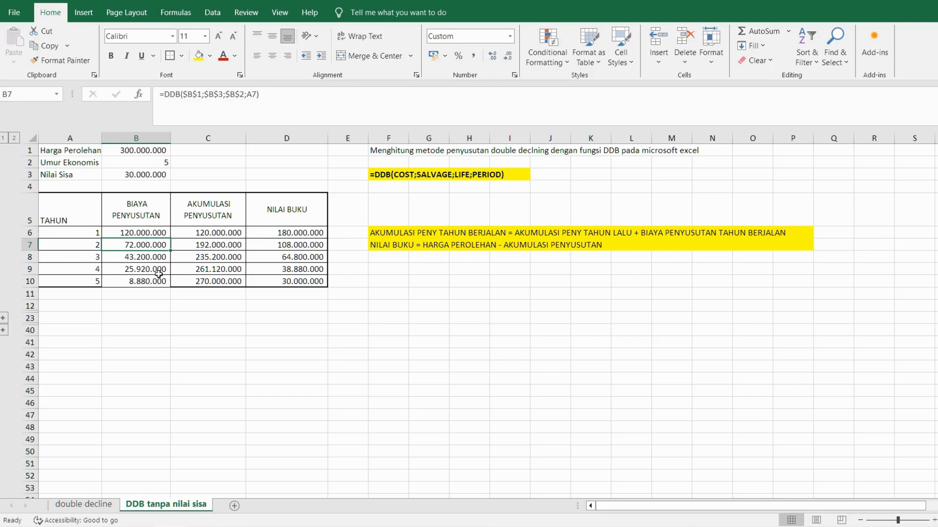
pyautogui.click(288, 98)
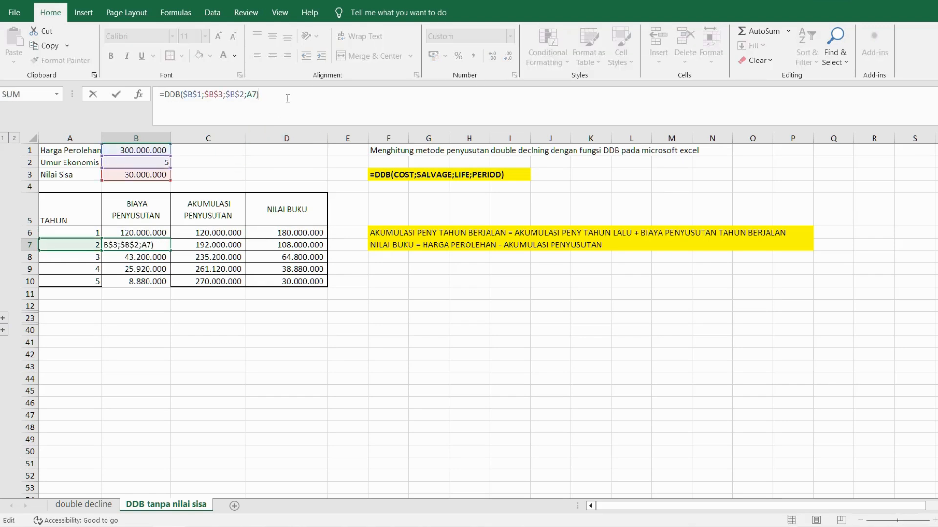
pyautogui.press('Escape')
pyautogui.click(183, 244)
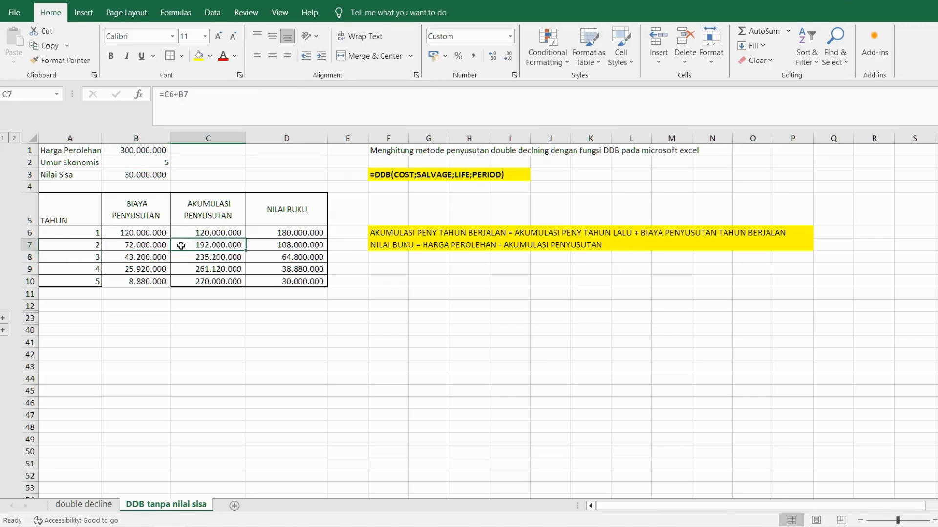
pyautogui.click(236, 97)
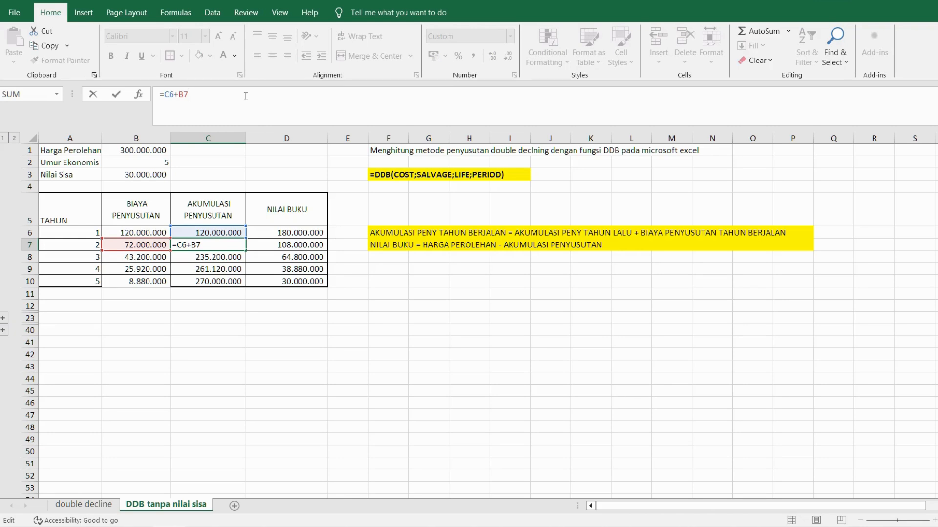
pyautogui.hotkey('ctrl', 'Return')
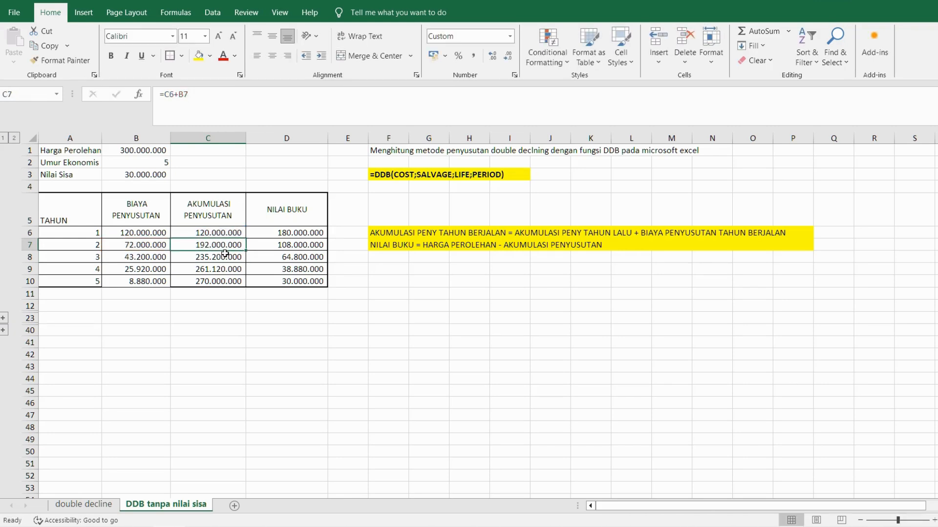
pyautogui.click(259, 245)
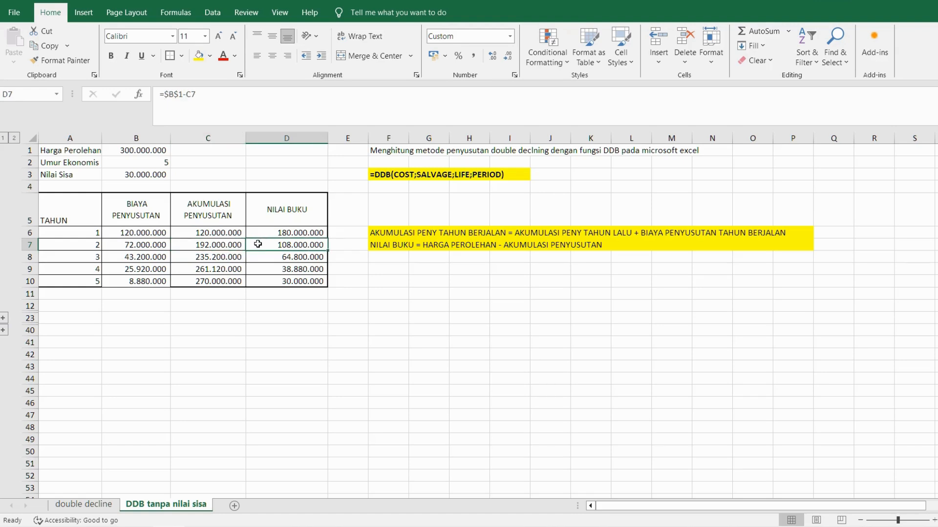
pyautogui.click(250, 101)
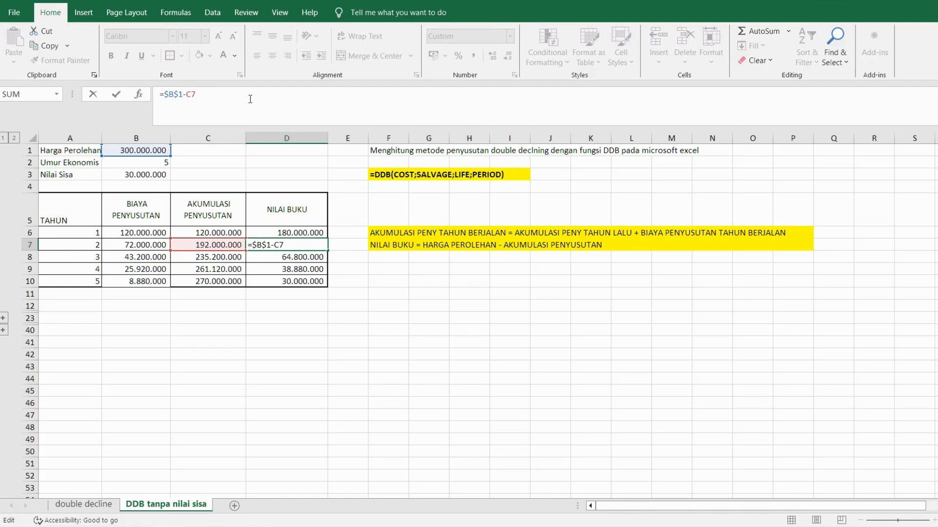
pyautogui.press('Return')
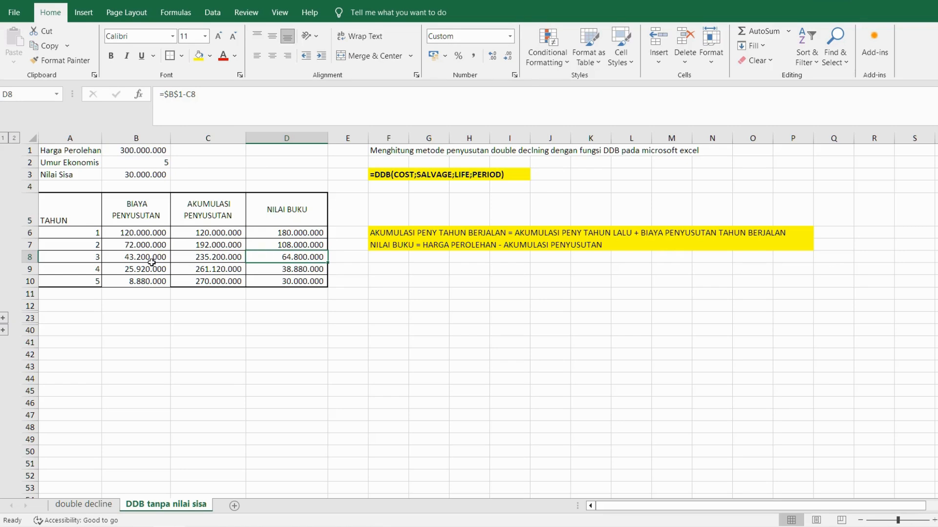
# Examine the year 3 formulas for depreciation expense, accumulated depreciation and book value in B8, C8 and D8
pyautogui.click(150, 259)
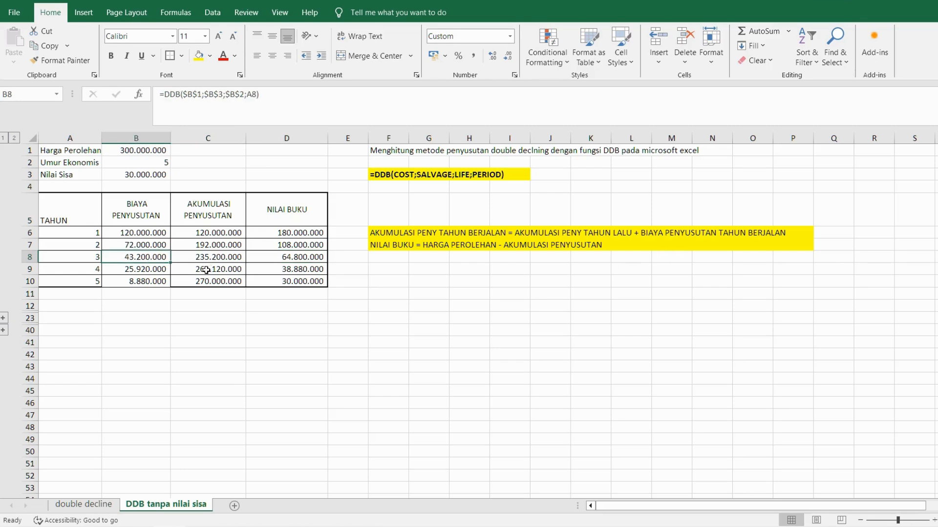
pyautogui.click(298, 97)
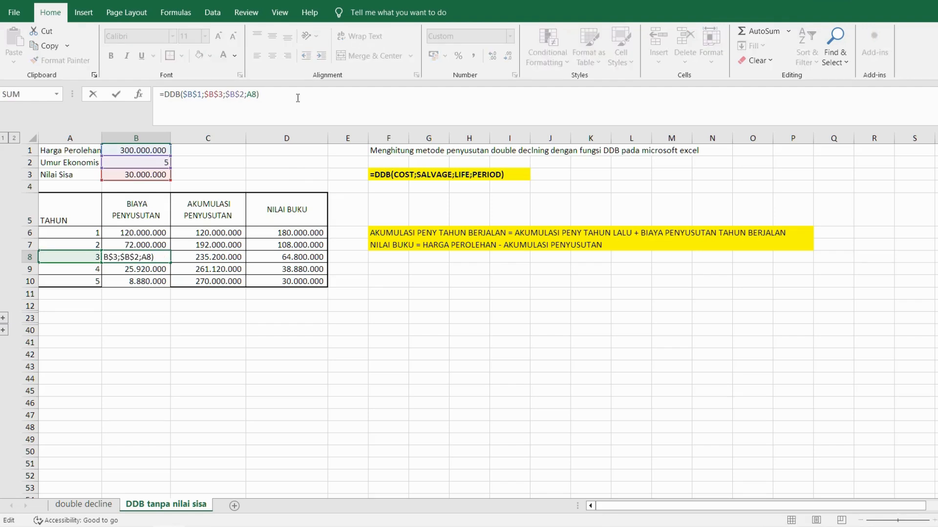
pyautogui.press('Escape')
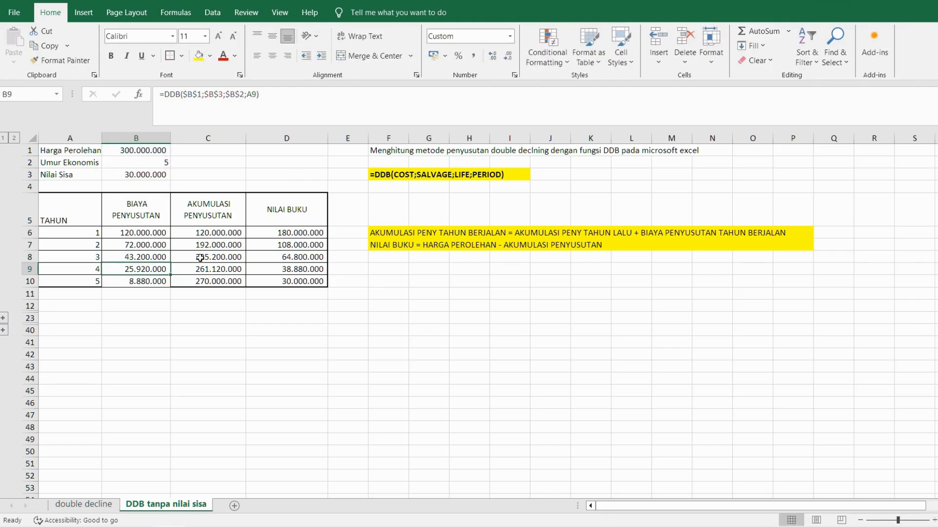
pyautogui.click(229, 255)
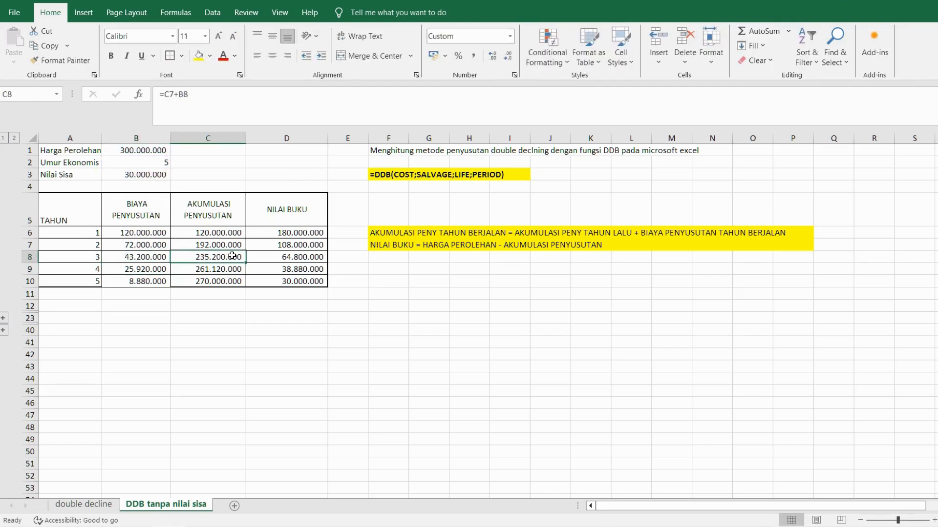
pyautogui.click(227, 96)
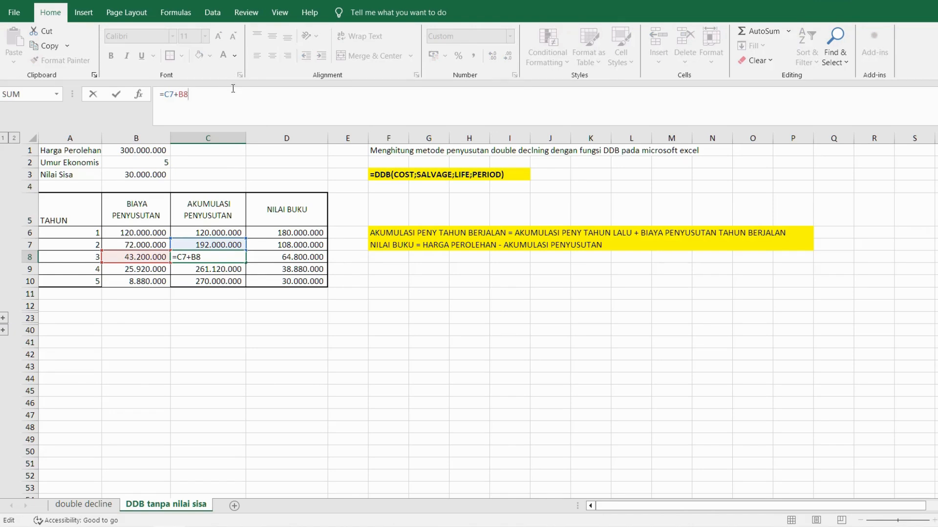
pyautogui.press('Return')
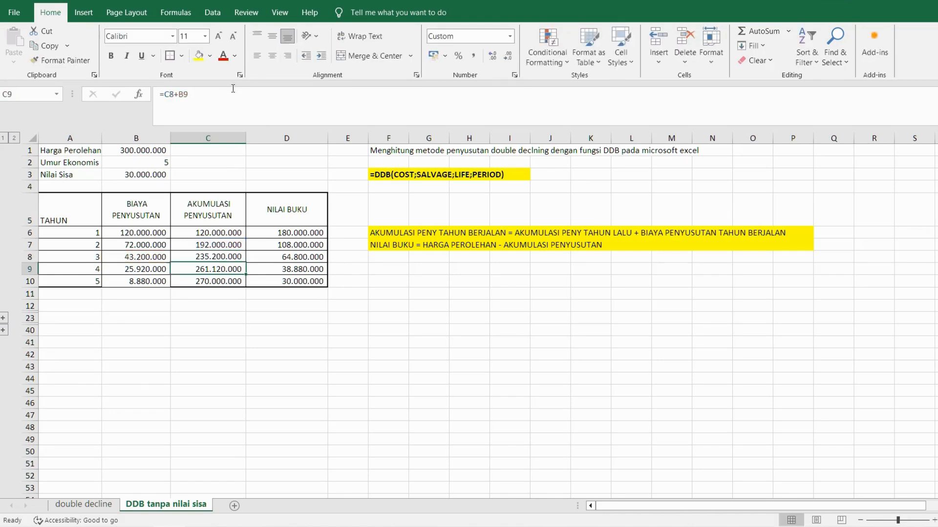
pyautogui.click(190, 257)
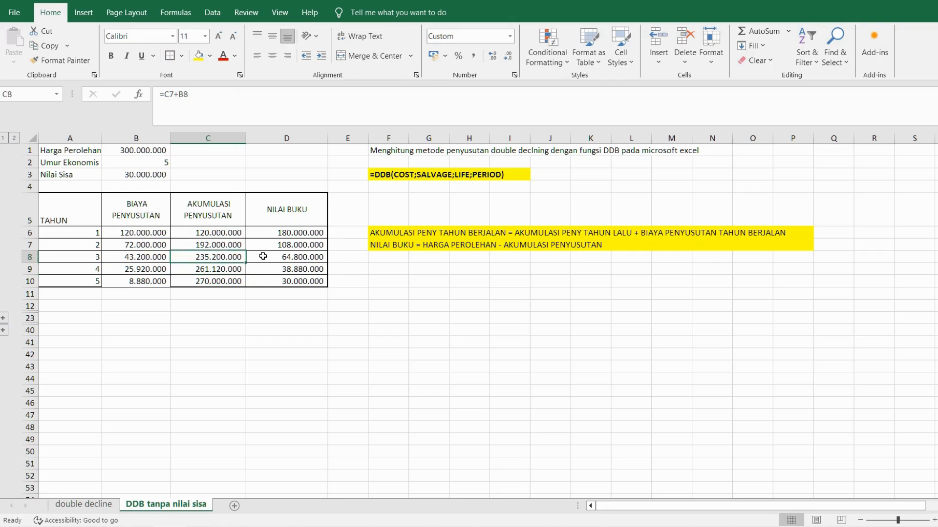
pyautogui.click(264, 256)
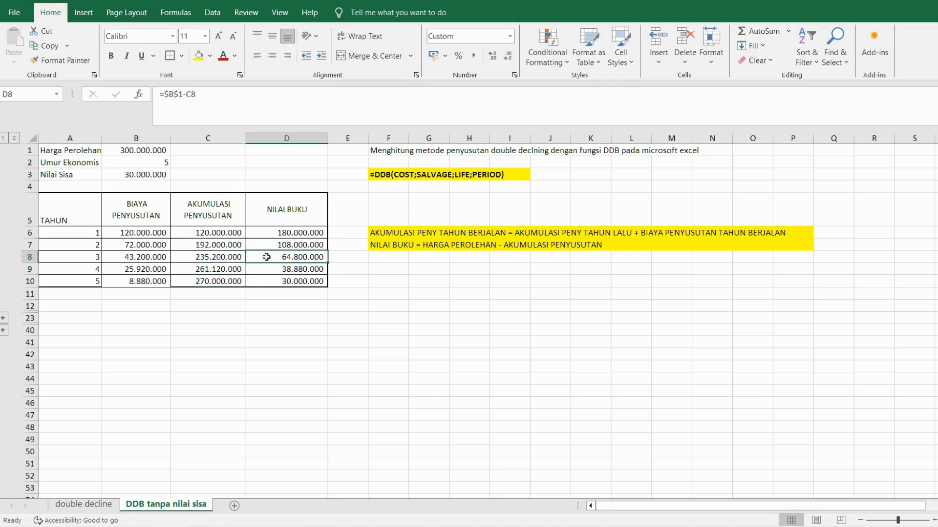
pyautogui.click(230, 96)
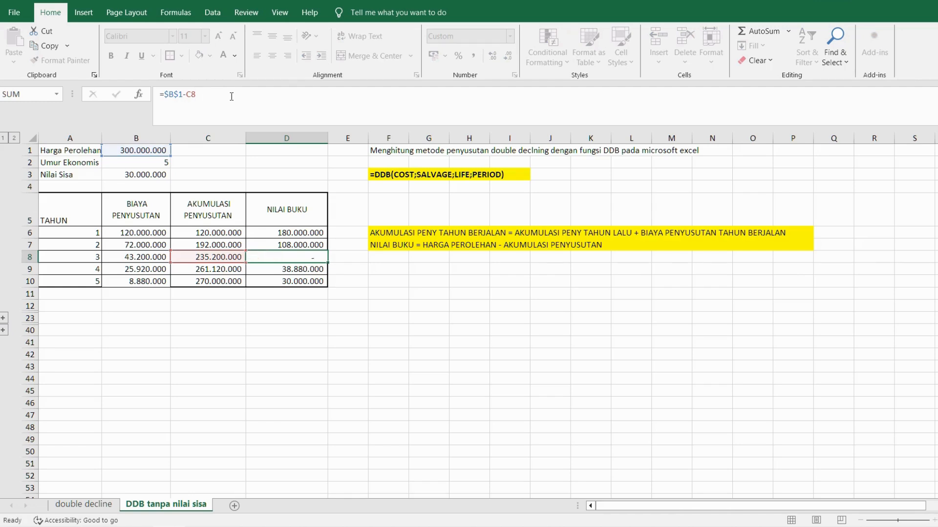
pyautogui.press('Return')
pyautogui.click(264, 258)
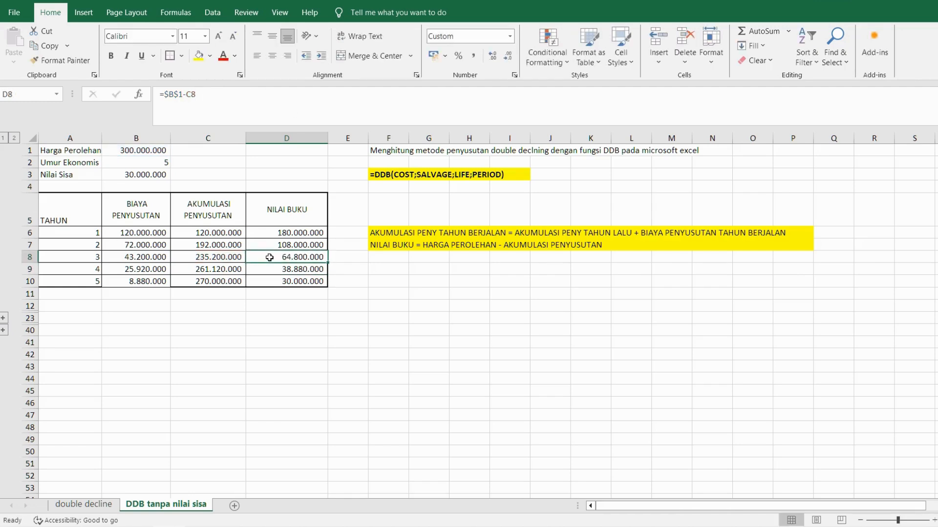
# Examine the year 4 formulas for depreciation expense, accumulated depreciation and book value in B9, C9 and D9
pyautogui.click(125, 266)
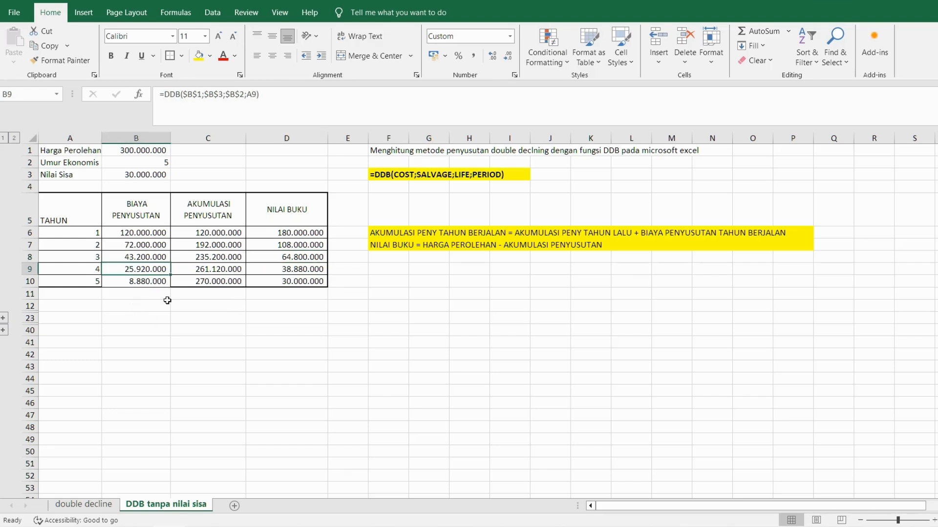
pyautogui.click(278, 98)
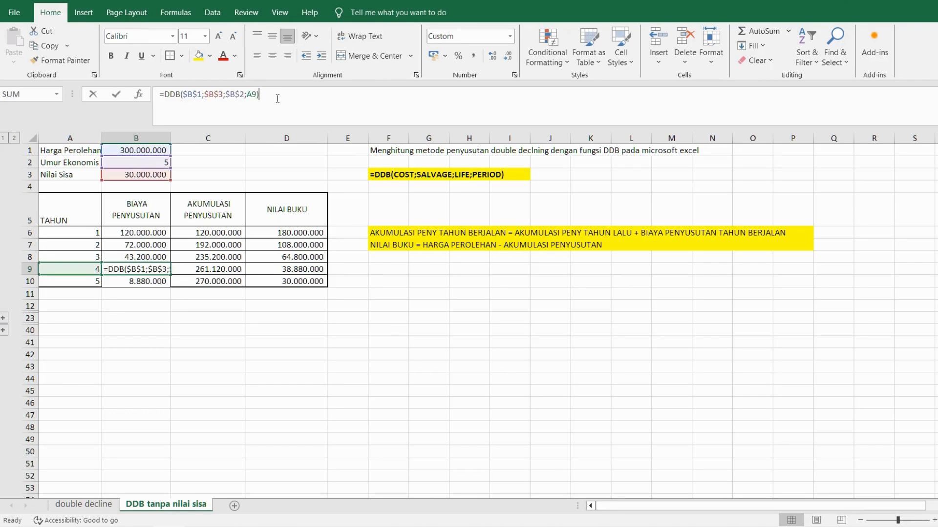
pyautogui.press('Return')
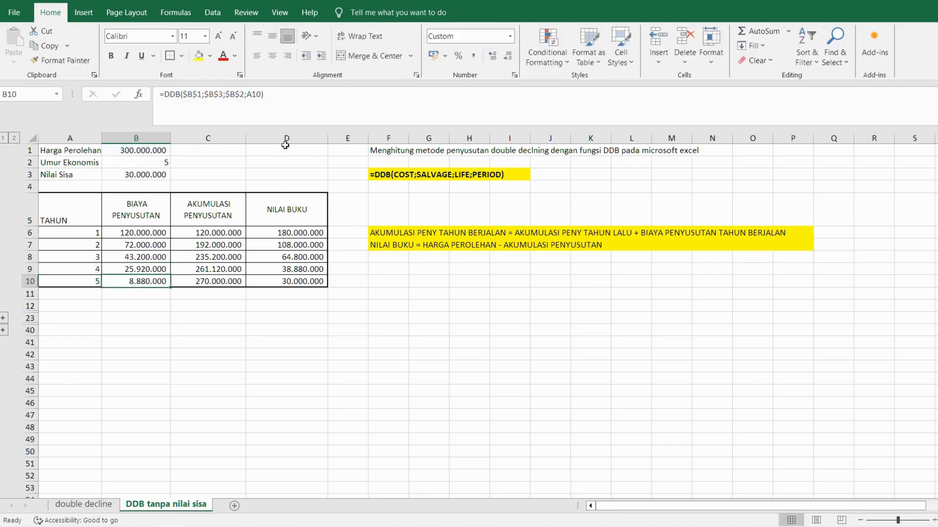
pyautogui.click(191, 269)
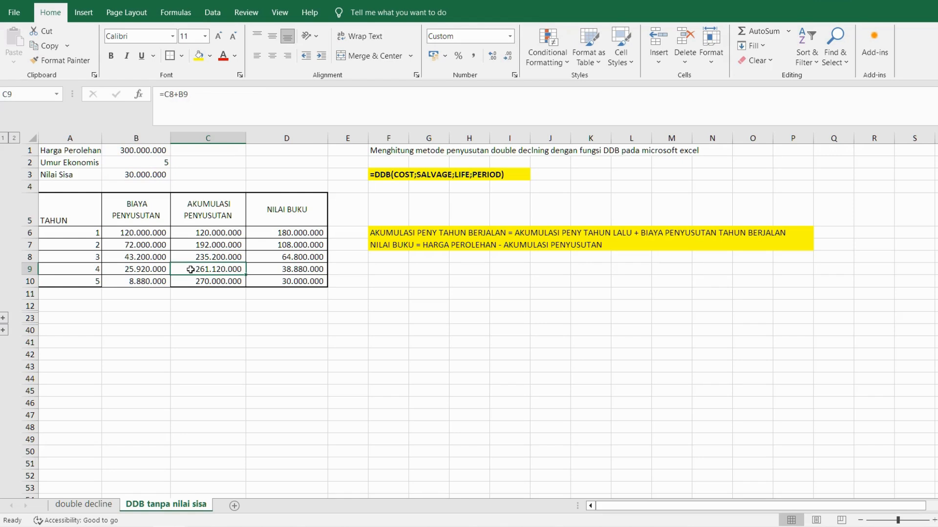
pyautogui.click(232, 95)
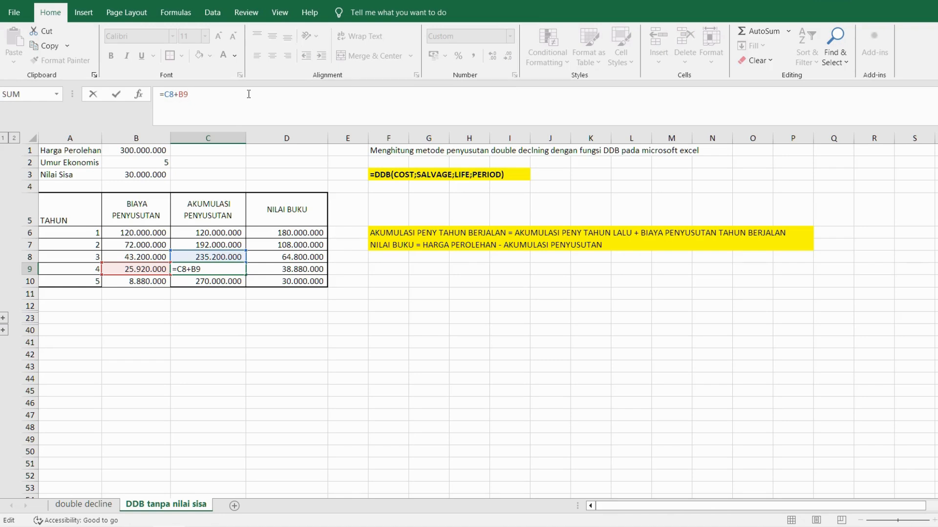
pyautogui.press('Return')
pyautogui.click(190, 266)
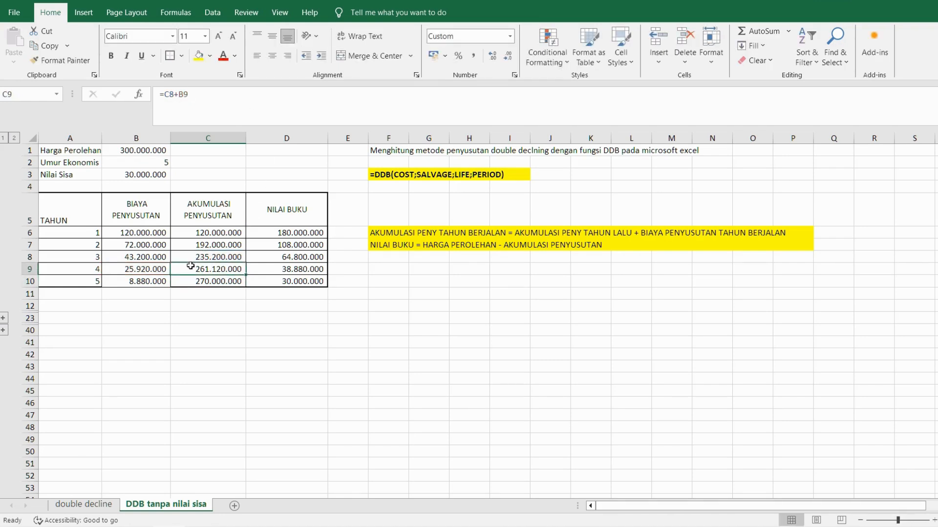
pyautogui.click(261, 268)
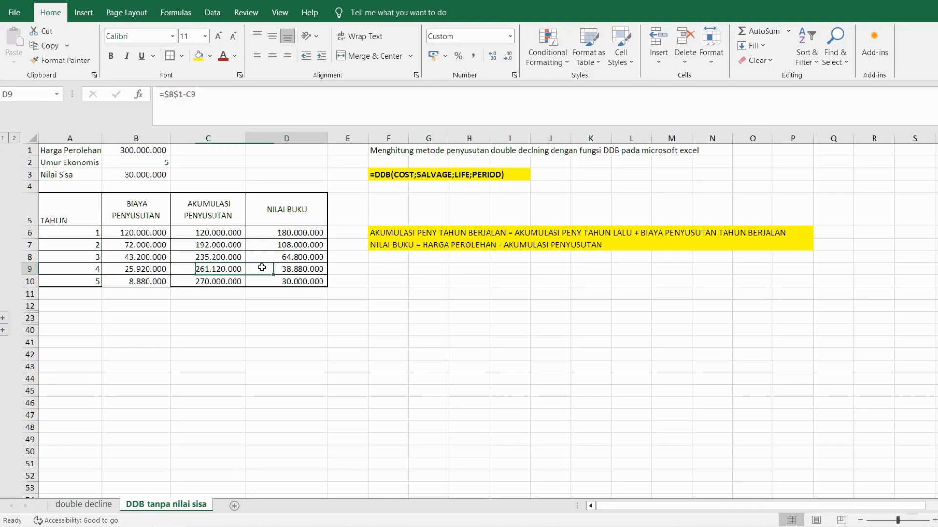
pyautogui.click(226, 92)
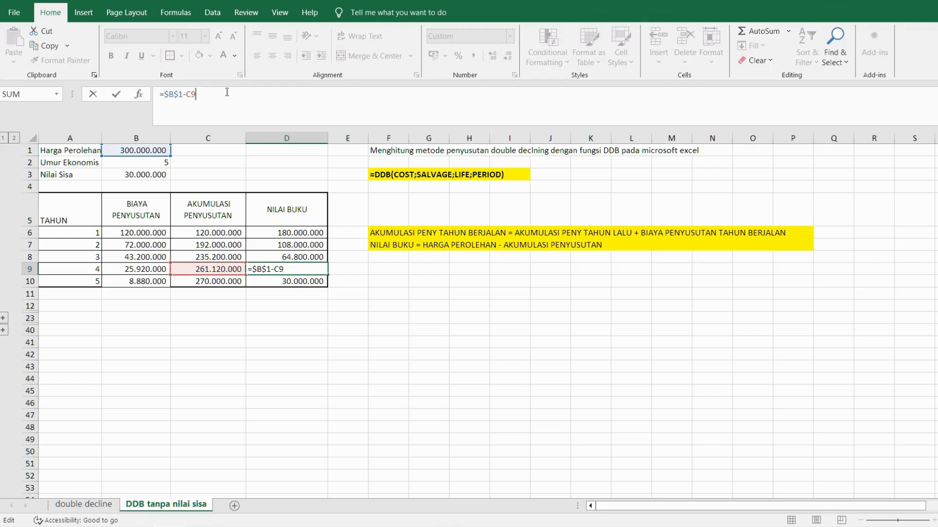
pyautogui.press('Return')
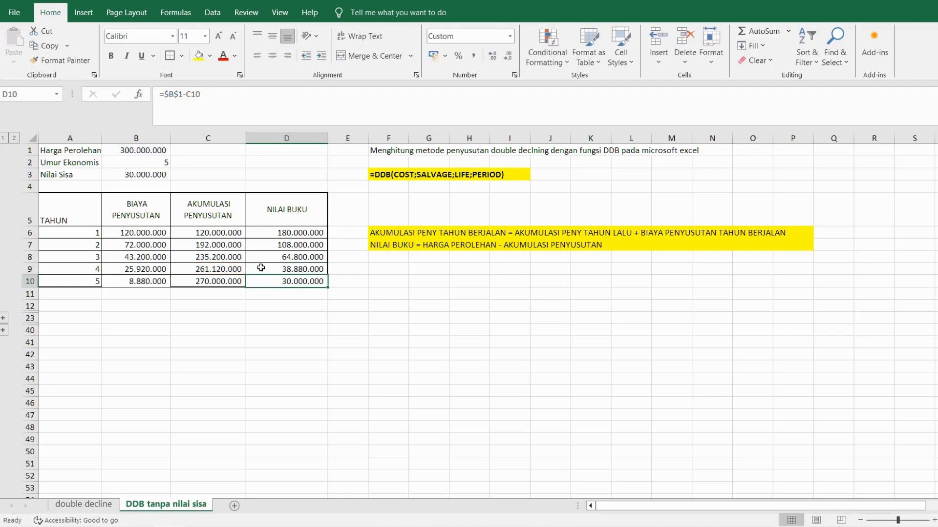
pyautogui.click(261, 266)
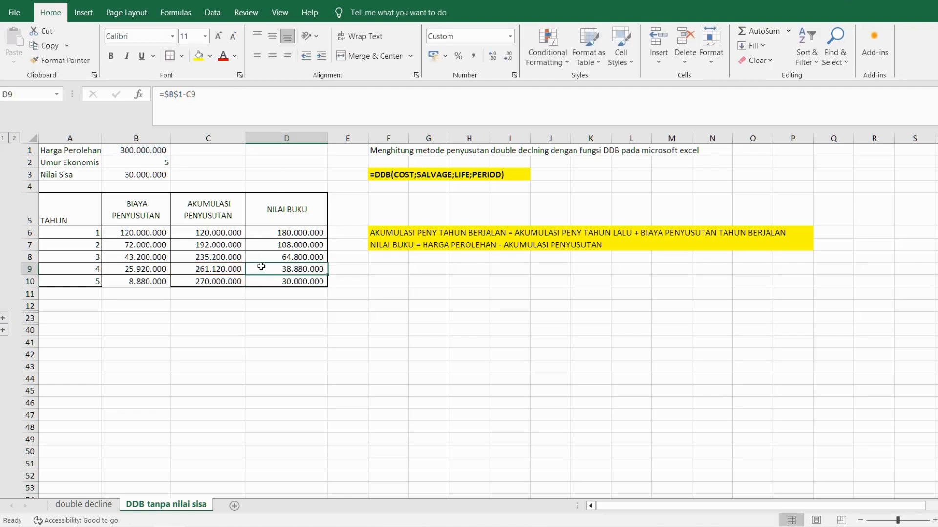
# Examine the year 5 formulas for depreciation expense, accumulated depreciation and book value in B10, C10 and D10
pyautogui.click(136, 282)
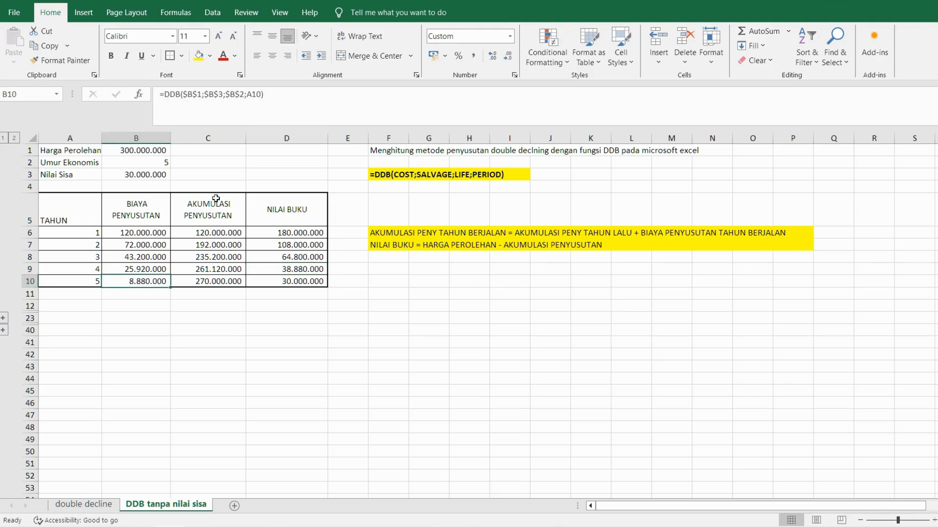
pyautogui.click(294, 98)
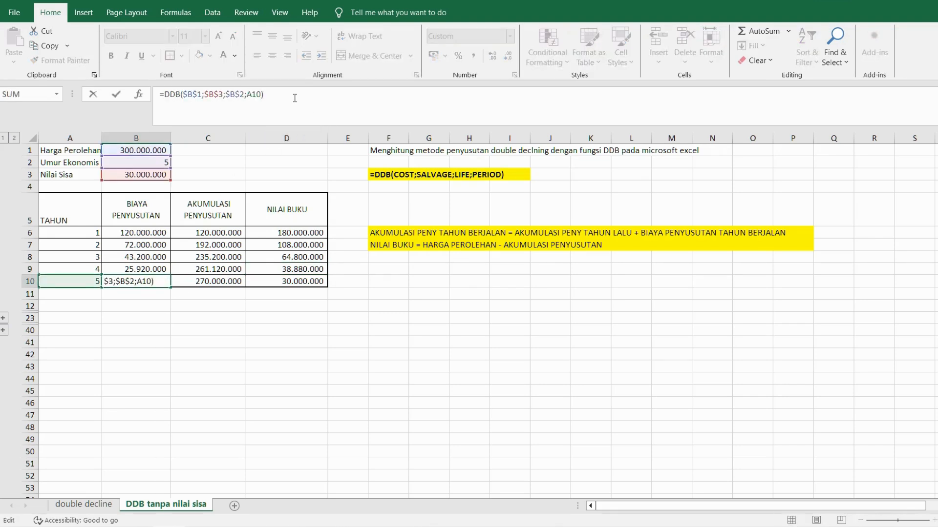
pyautogui.press('Return')
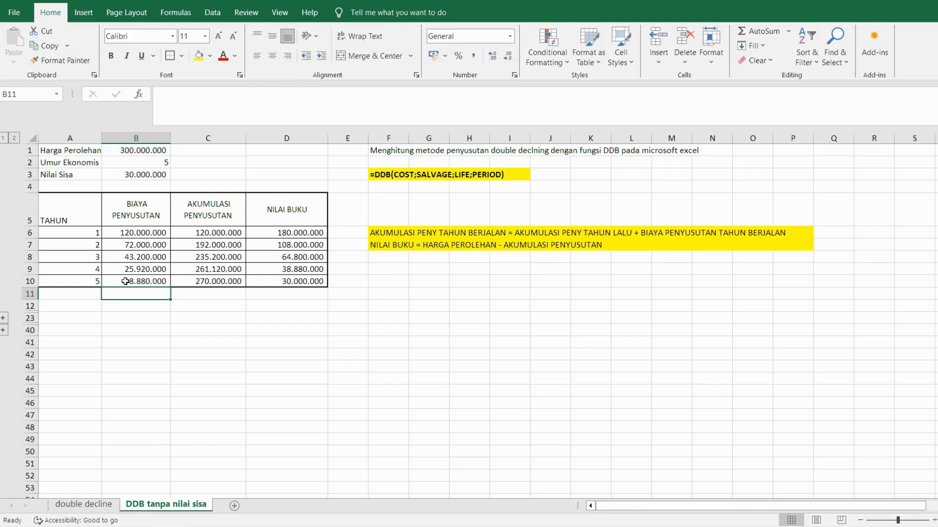
pyautogui.click(195, 282)
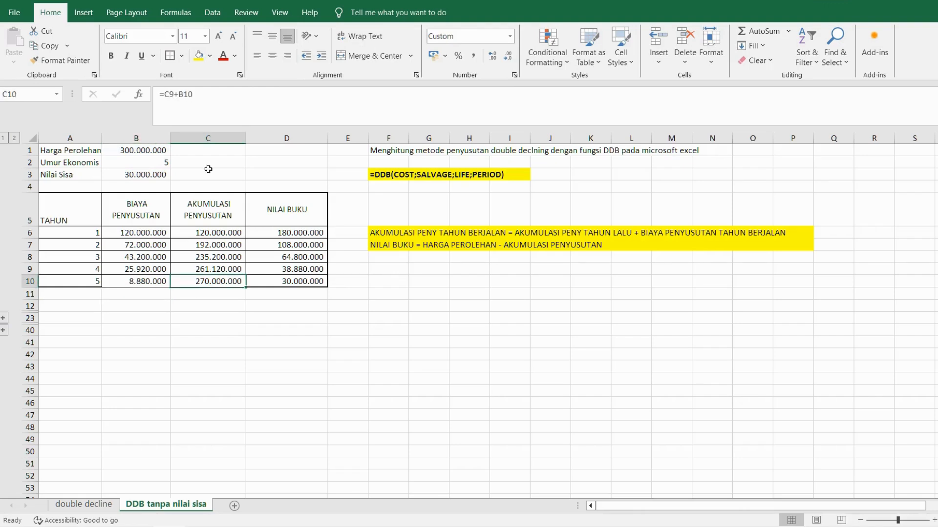
pyautogui.click(232, 94)
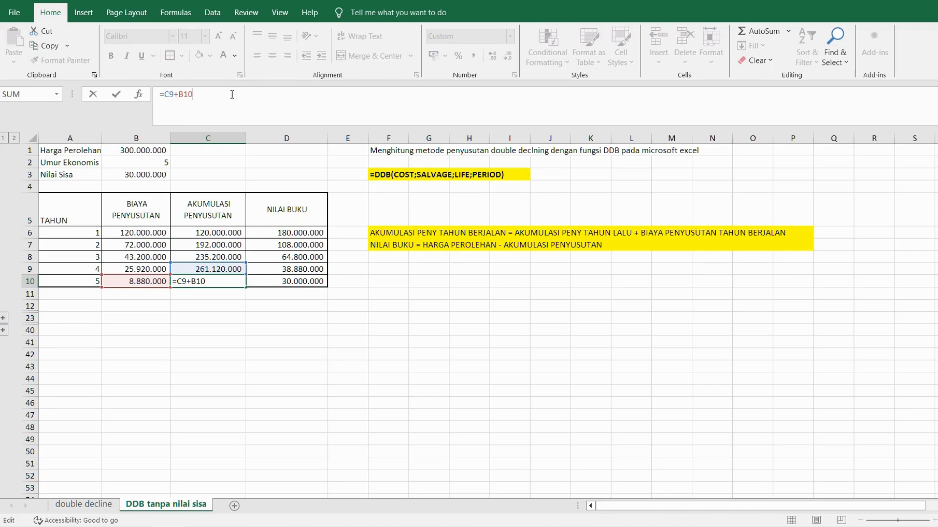
pyautogui.press('Return')
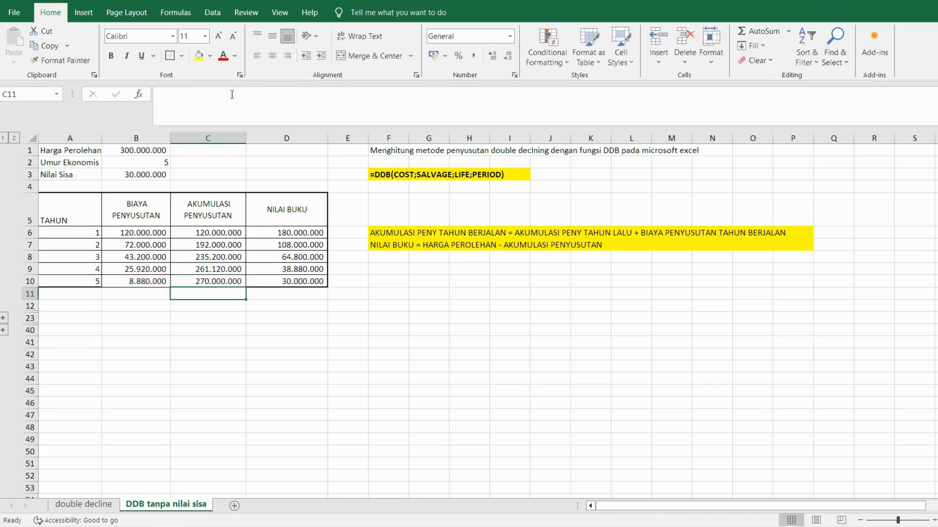
pyautogui.click(202, 281)
pyautogui.click(275, 282)
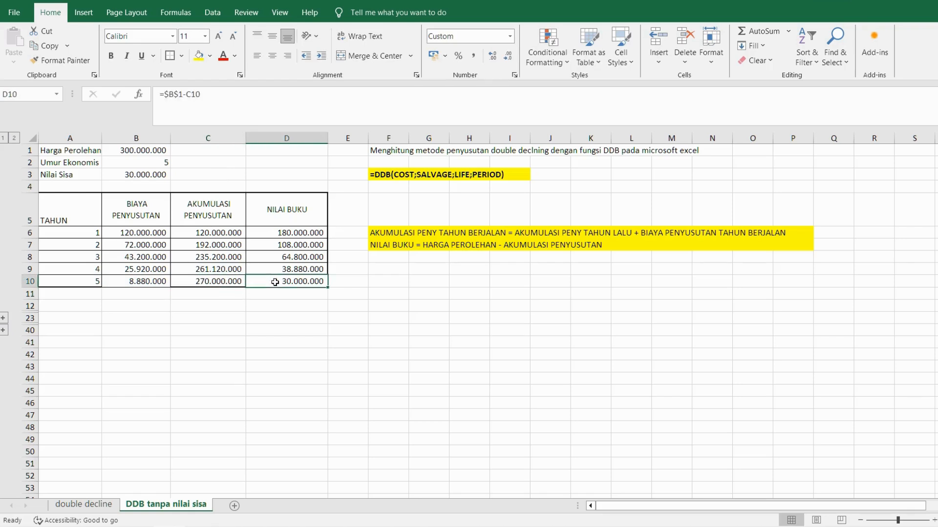
pyautogui.click(251, 96)
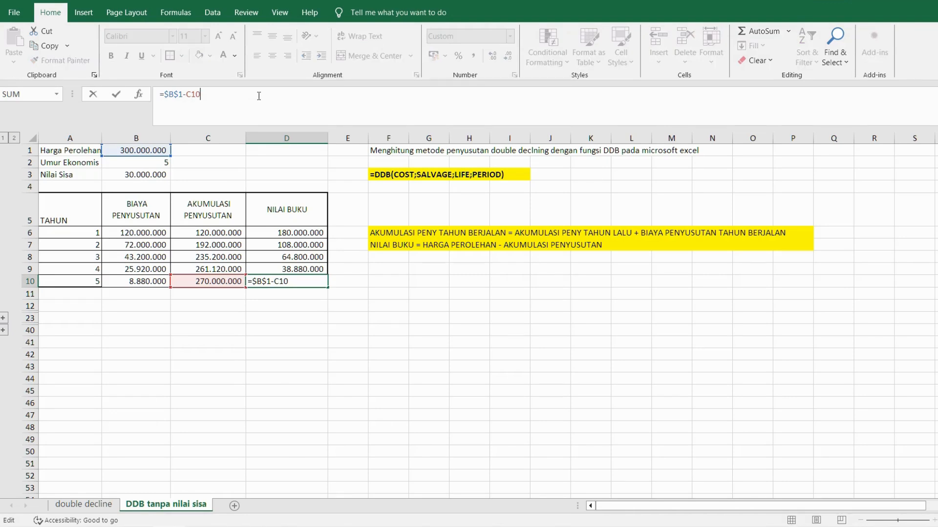
pyautogui.press('Return')
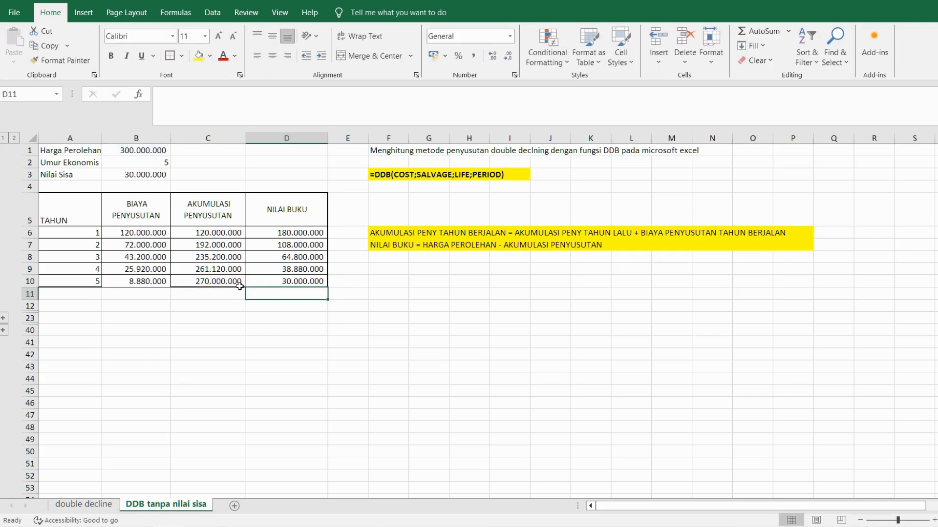
# Highlight the year 5 book value in D10 and the residual value in B3 with yellow fill
pyautogui.click(265, 279)
pyautogui.click(199, 57)
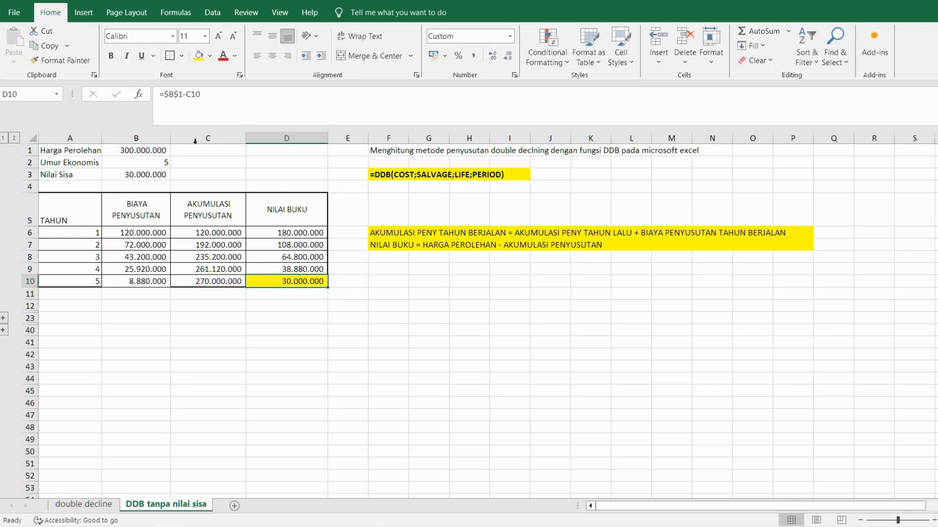
pyautogui.click(144, 173)
pyautogui.click(199, 55)
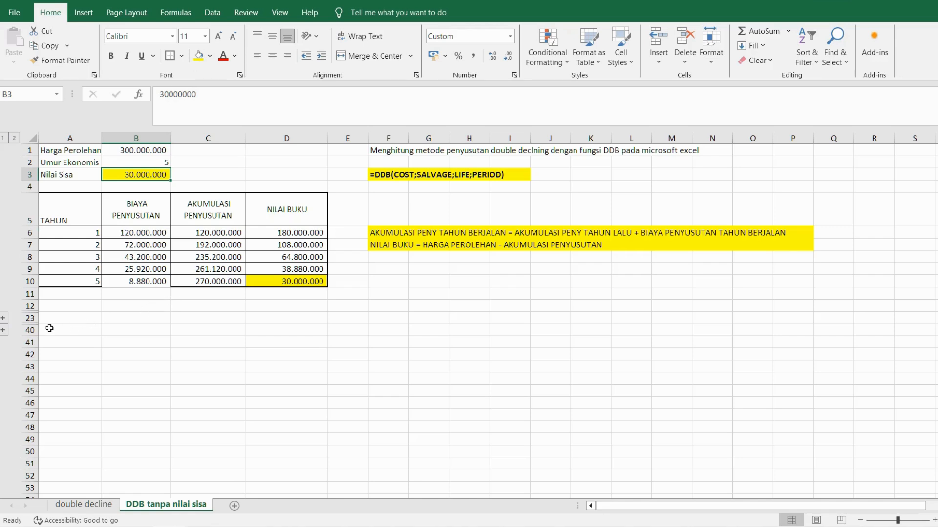
# Expand the grouped rows 13 to 22 and examine the year 1 formulas in B18, C18 and D18 of the zero-residual-value table
pyautogui.click(3, 323)
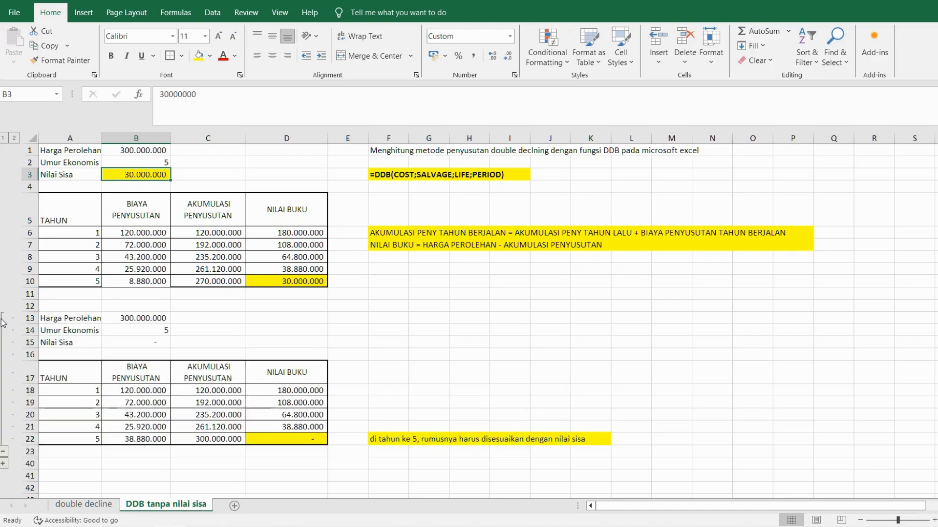
pyautogui.click(125, 394)
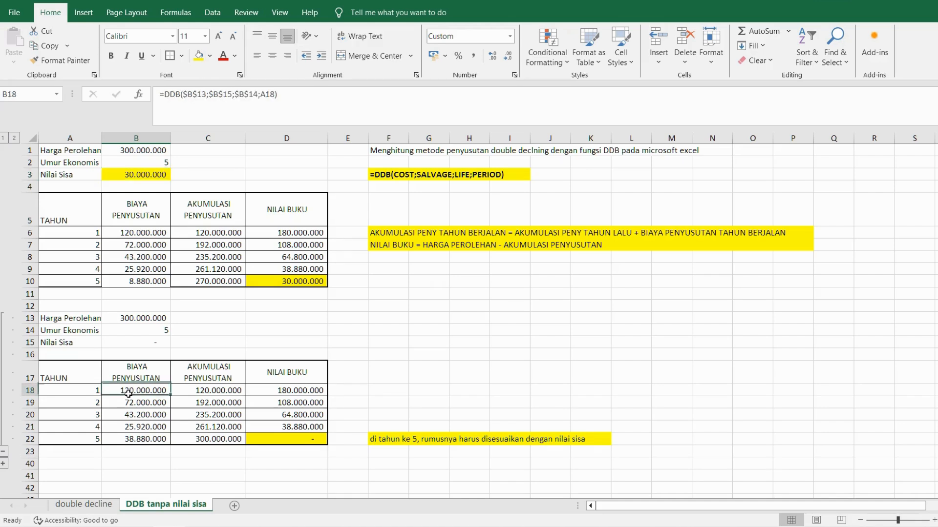
pyautogui.click(307, 99)
pyautogui.press('Return')
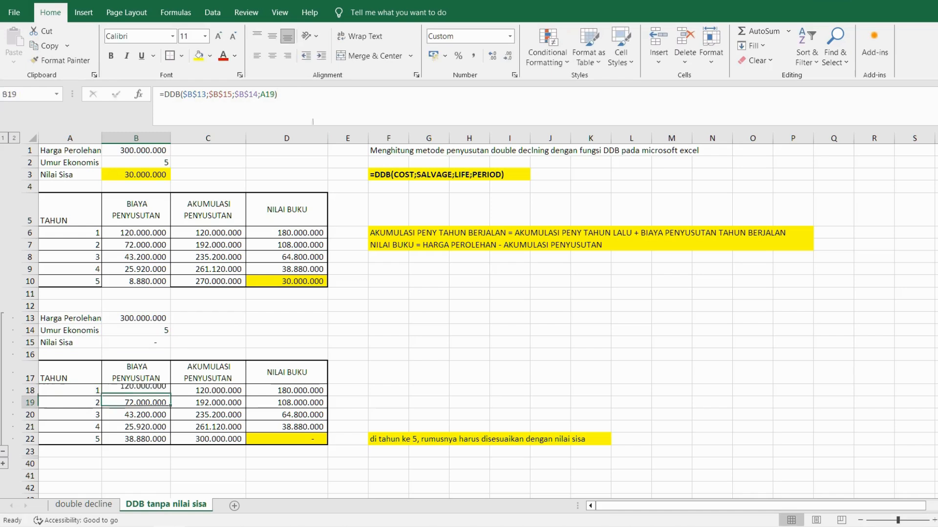
pyautogui.click(214, 391)
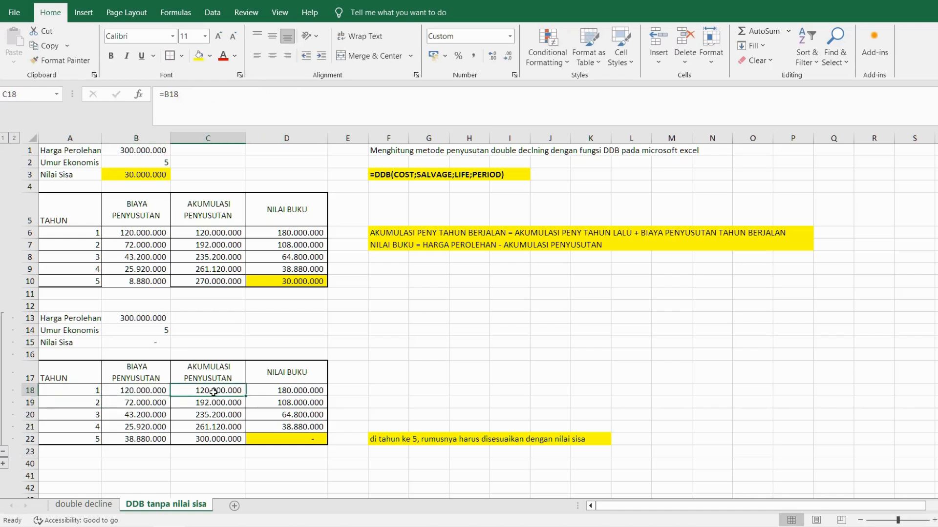
pyautogui.click(222, 100)
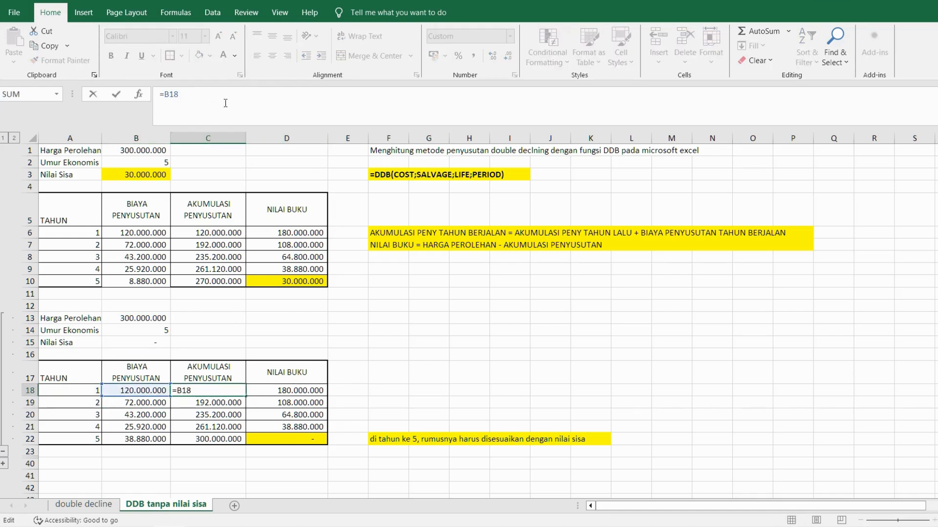
pyautogui.press('Return')
pyautogui.click(290, 391)
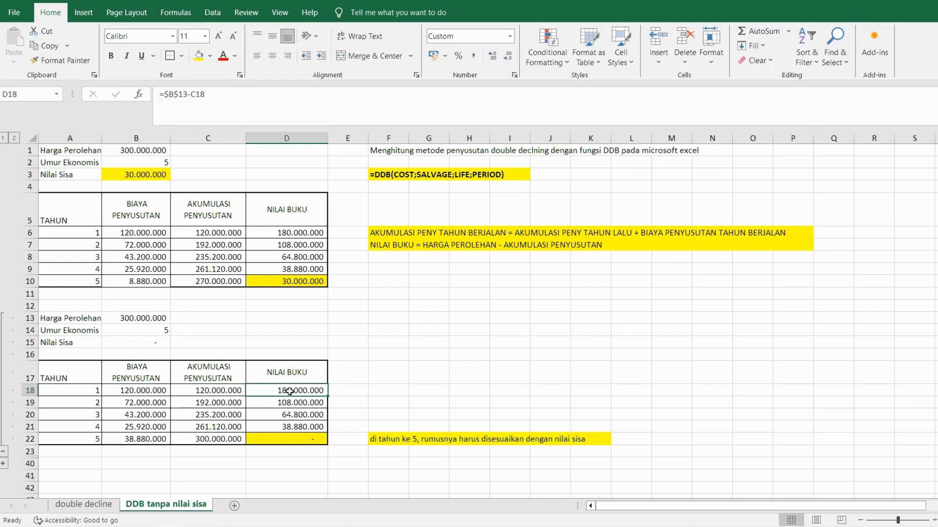
pyautogui.click(254, 101)
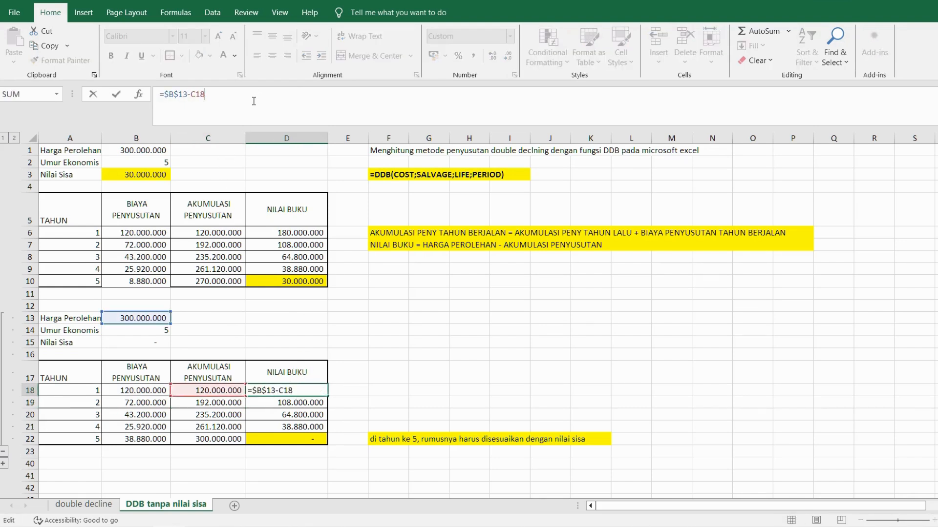
pyautogui.press('Return')
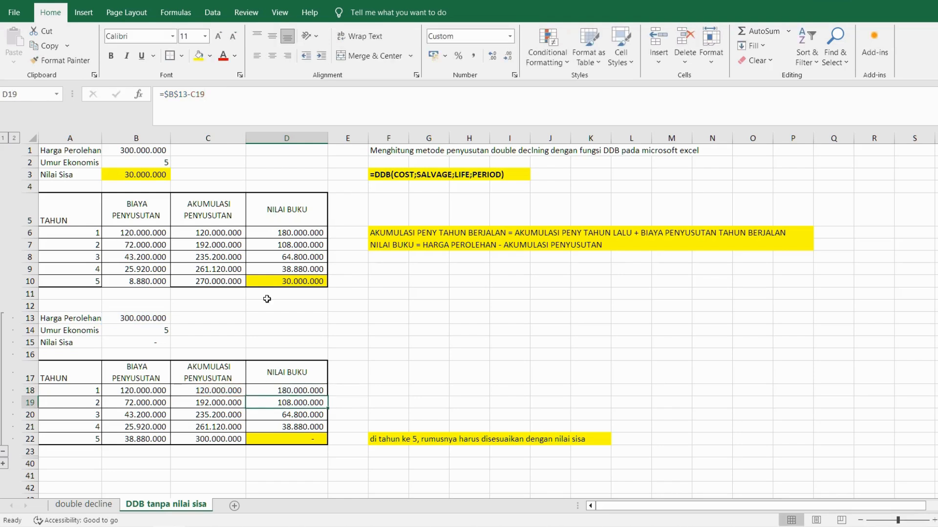
# Examine the formulas for years 2 to 4 in B19:D21 of the zero-residual-value table
pyautogui.click(142, 402)
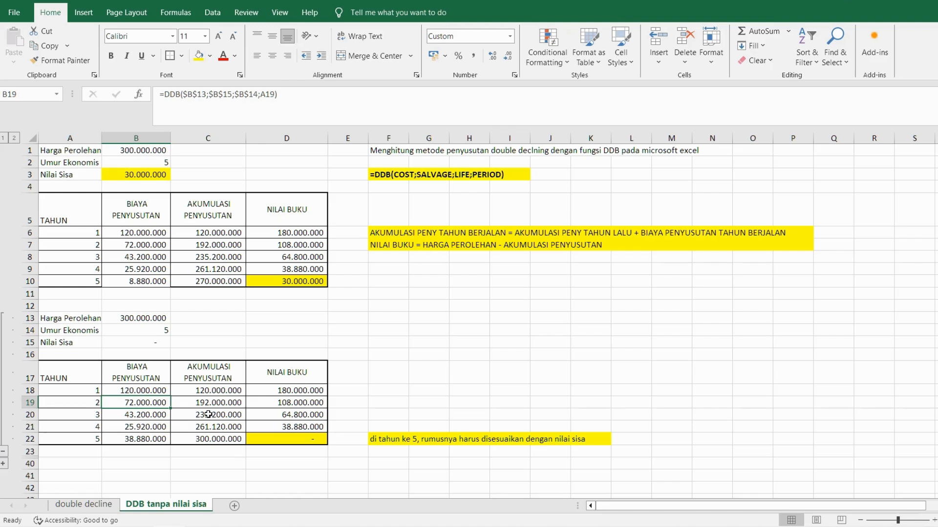
pyautogui.press('Right')
pyautogui.press('Right')
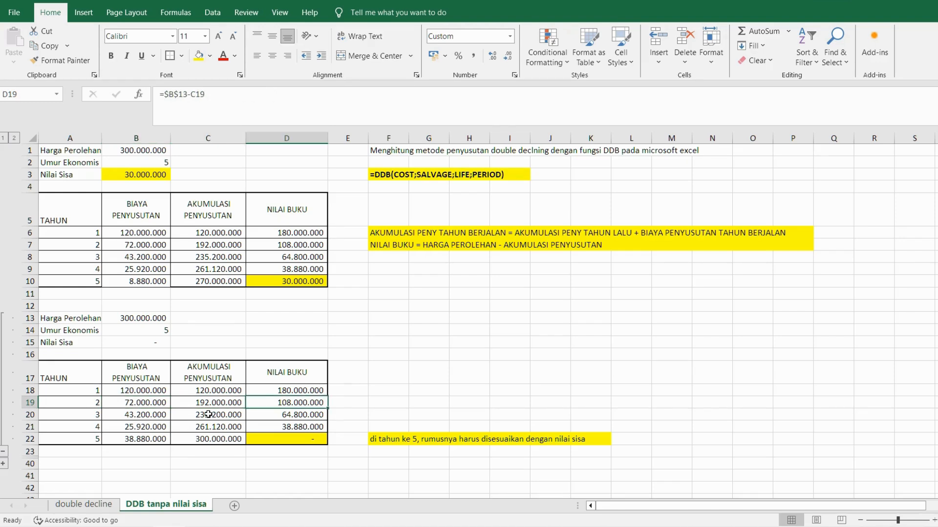
pyautogui.press('Down')
pyautogui.press('Left')
pyautogui.press('Left')
pyautogui.press('Left')
pyautogui.press('Right')
pyautogui.press('Right')
pyautogui.press('Right')
pyautogui.press('Right')
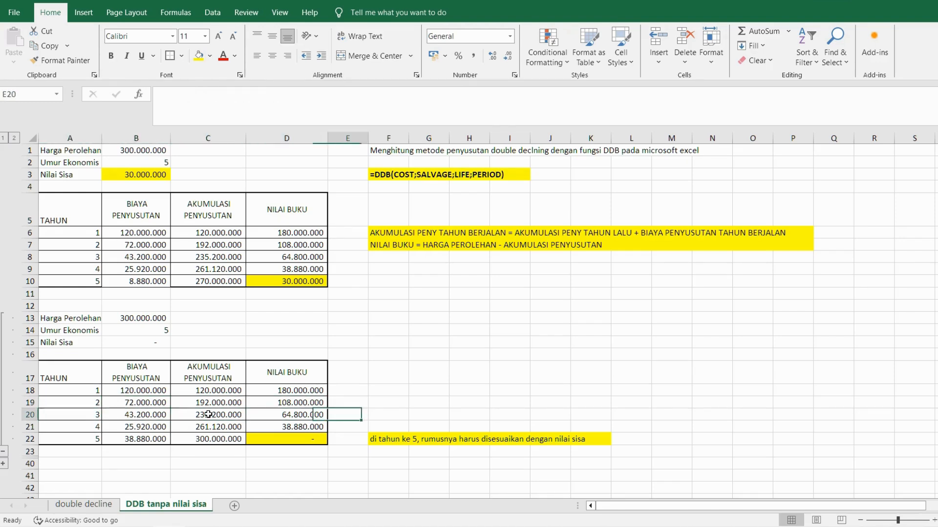
pyautogui.press('Left')
pyautogui.press('Down')
pyautogui.press('Left')
pyautogui.press('Left')
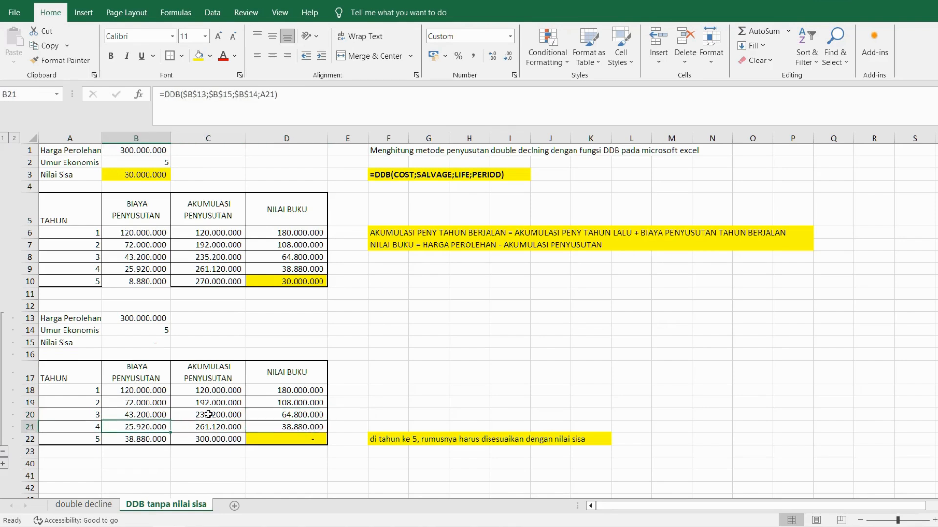
pyautogui.press('Right')
pyautogui.press('Right')
pyautogui.press('Right')
pyautogui.press('Left')
pyautogui.press('Left')
pyautogui.press('Left')
# Examine the year 5 depreciation formula in B22 of the zero-residual-value table and highlight the cell with yellow fill
pyautogui.press('Down')
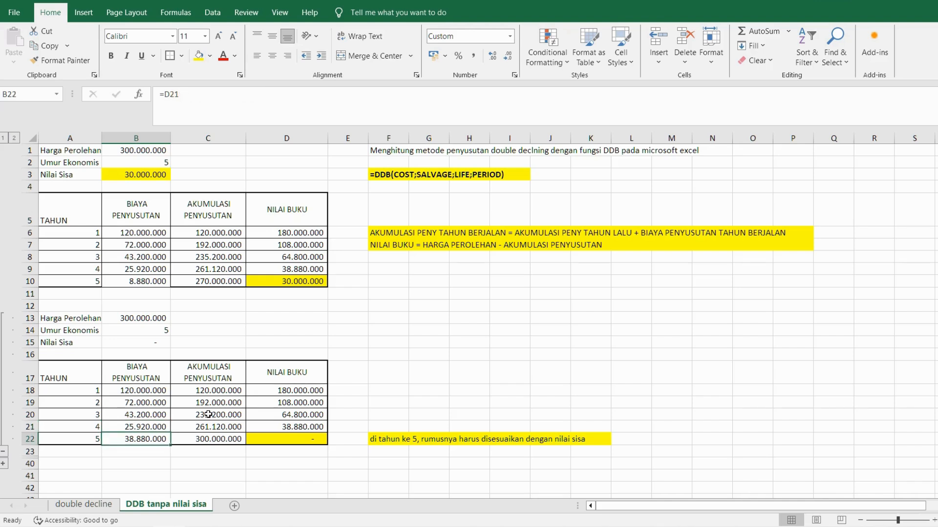
pyautogui.click(213, 99)
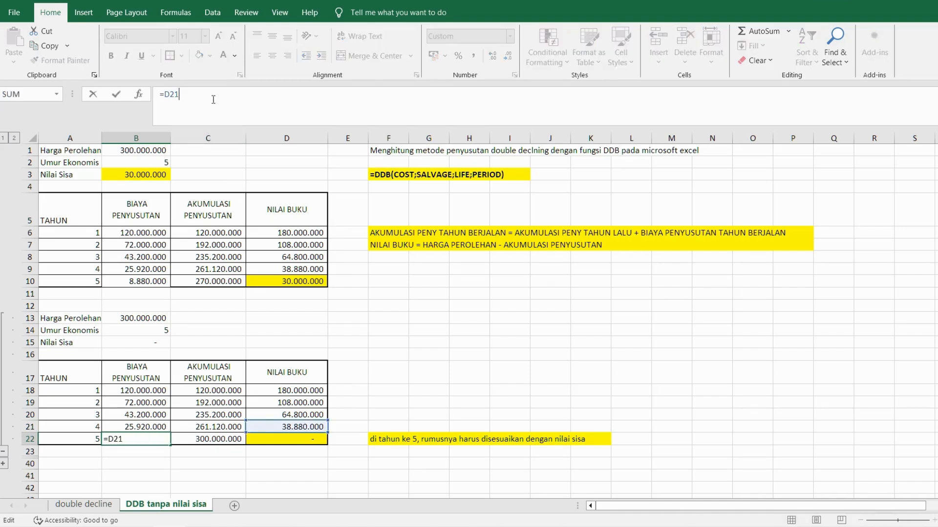
pyautogui.press('Escape')
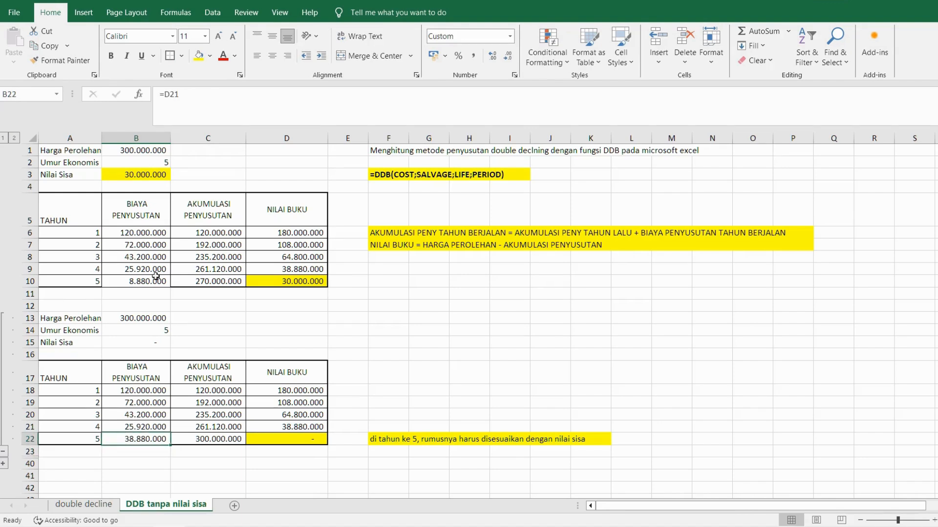
pyautogui.click(198, 55)
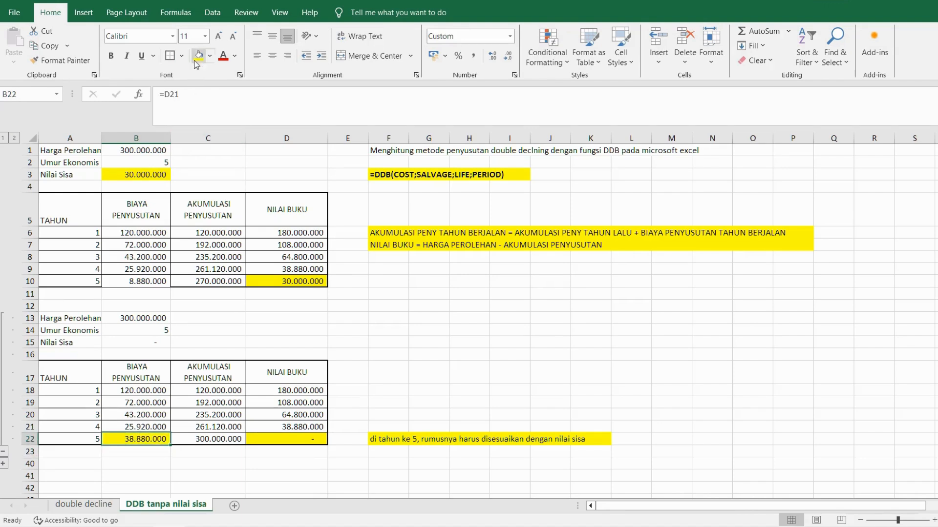
# Examine the year 5 accumulated depreciation formula in C22 and the book value formula in D22
pyautogui.click(200, 442)
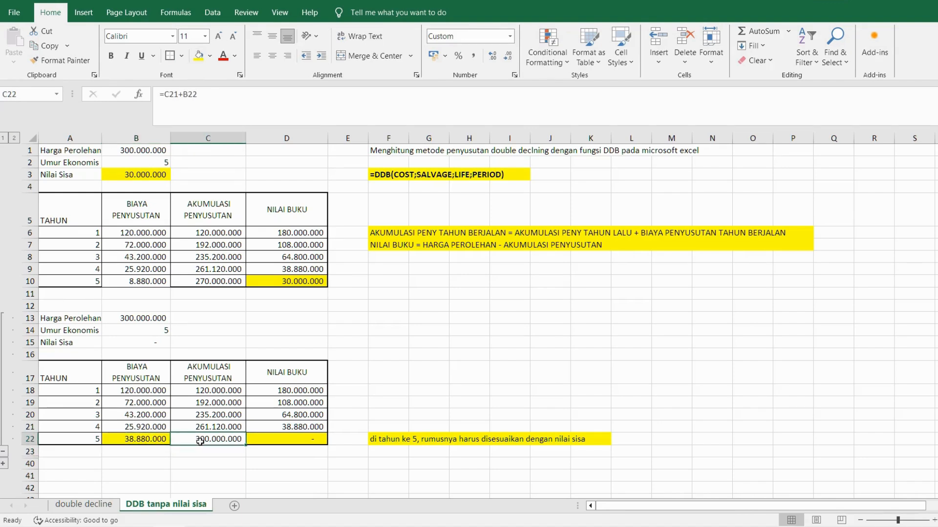
pyautogui.click(235, 102)
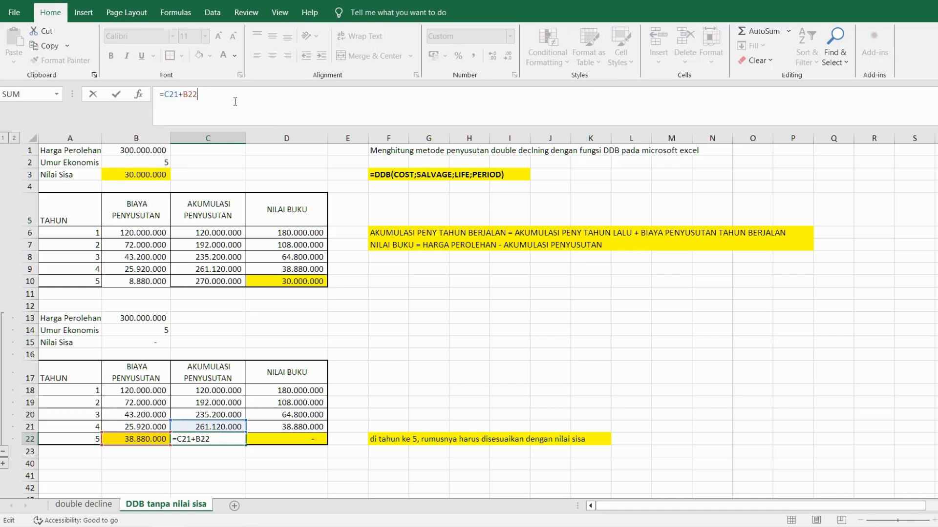
pyautogui.press('Return')
pyautogui.click(208, 440)
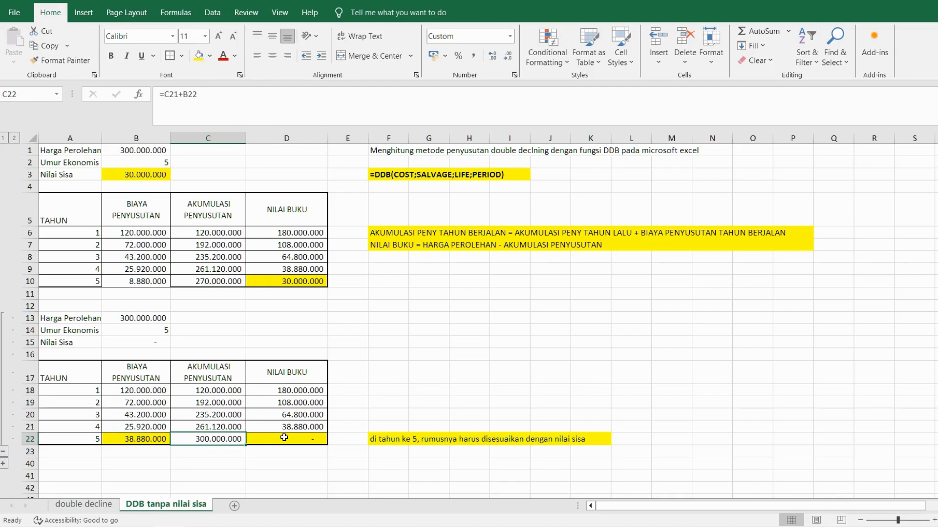
pyautogui.click(285, 437)
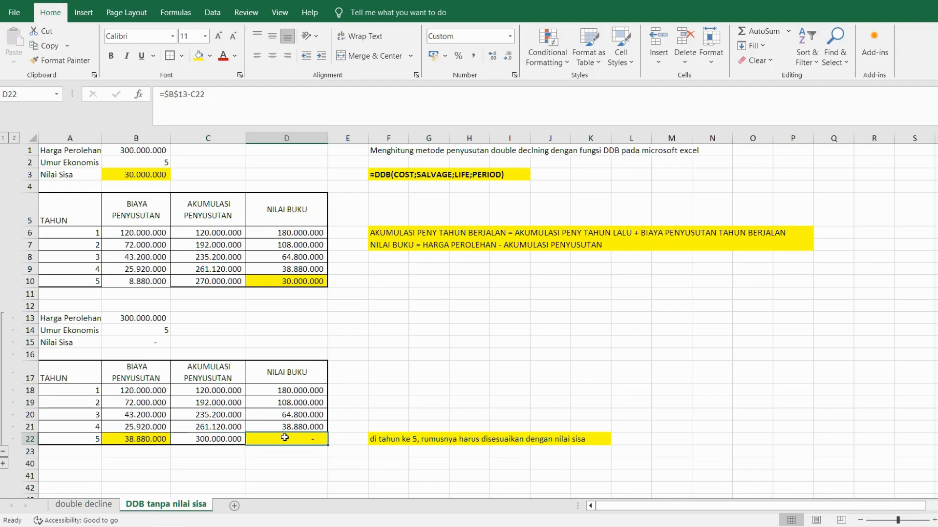
pyautogui.click(249, 100)
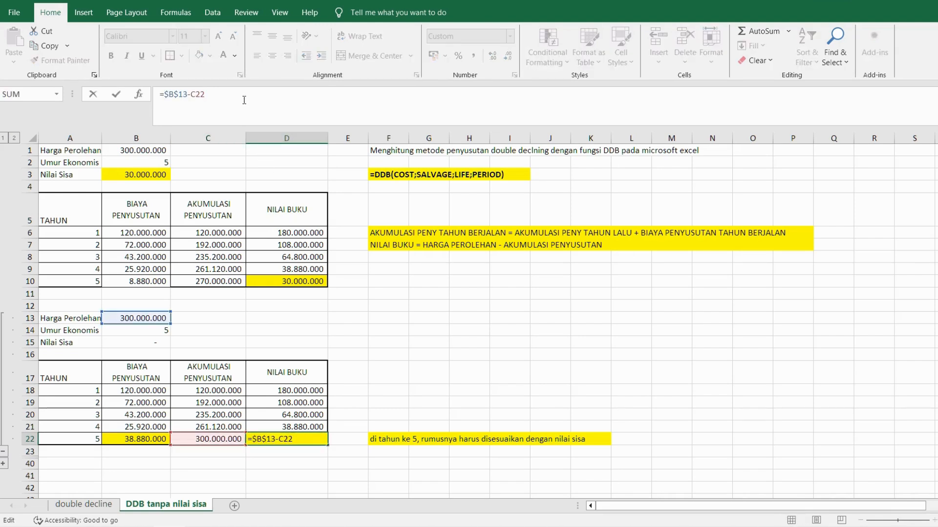
pyautogui.press('Return')
# Review the year 5 formula note in F22 and recheck the depreciation expense formula in B22
pyautogui.scroll(-1, 405, 464)
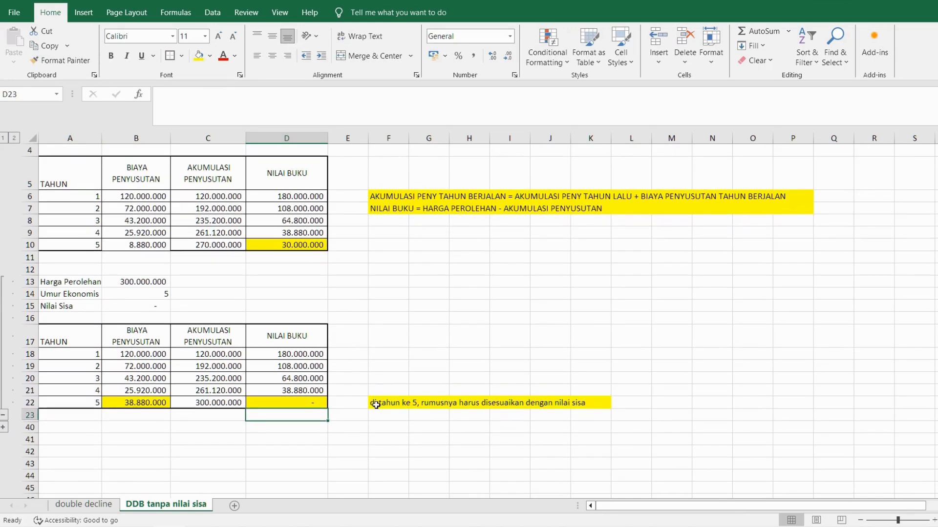
pyautogui.click(390, 402)
pyautogui.moveTo(427, 401); pyautogui.dragTo(589, 403)
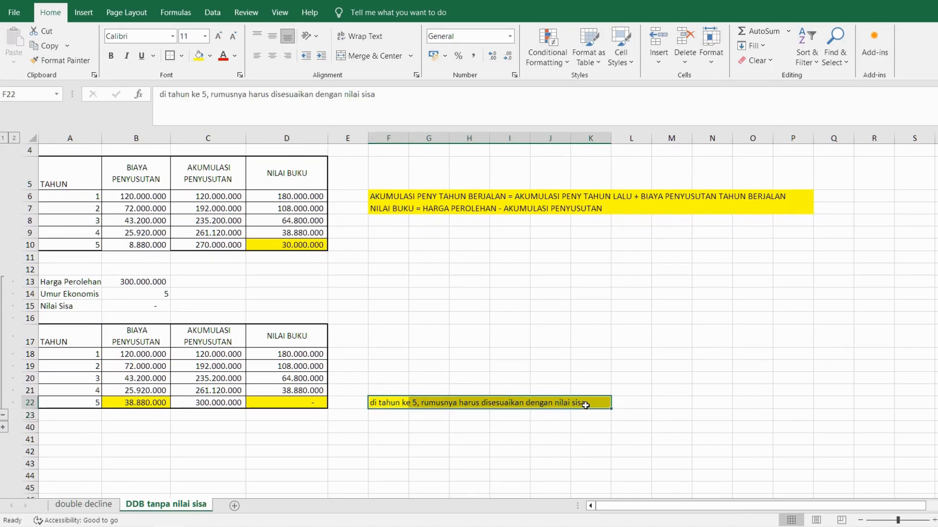
pyautogui.click(129, 404)
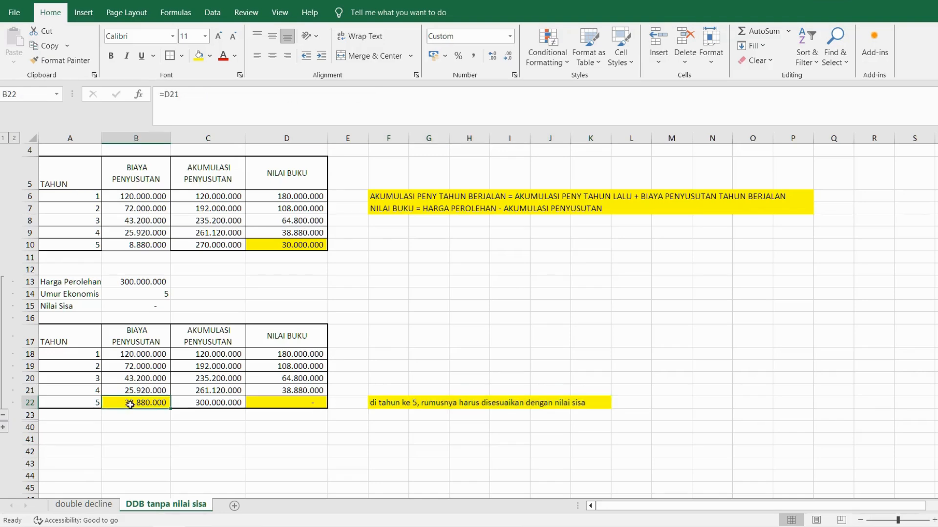
pyautogui.click(234, 101)
pyautogui.press('Return')
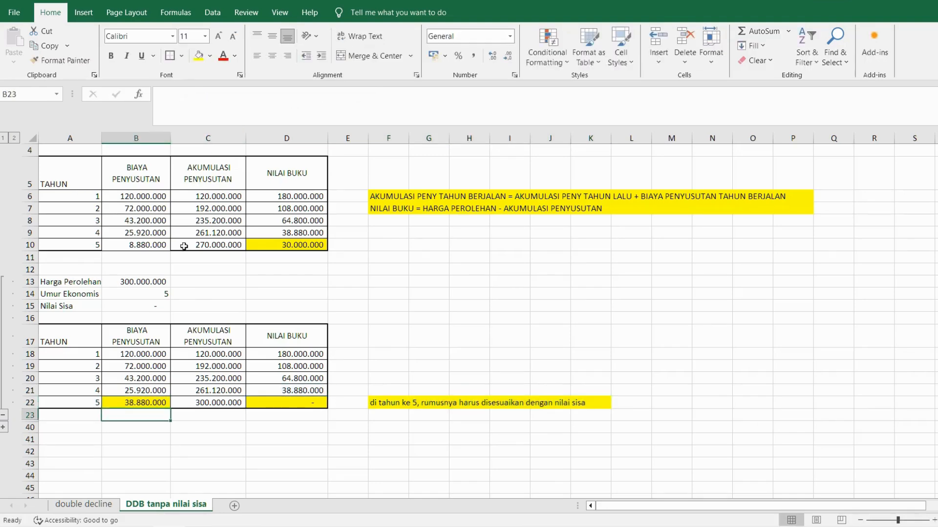
# Expand the grouped rows 24 to 39 and examine the year 1 journal entry formulas in C25 and D26
pyautogui.scroll(-1, 49, 420)
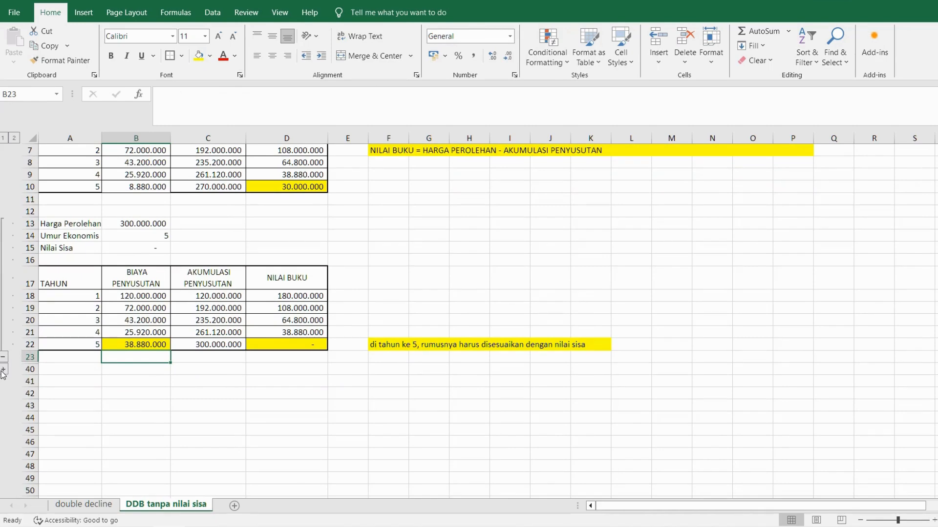
pyautogui.click(3, 370)
pyautogui.scroll(1, 63, 390)
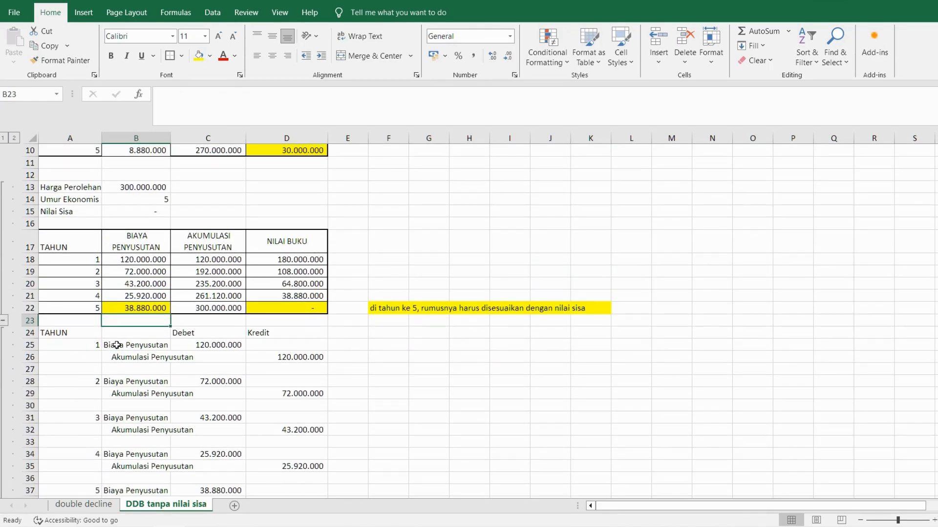
pyautogui.click(205, 347)
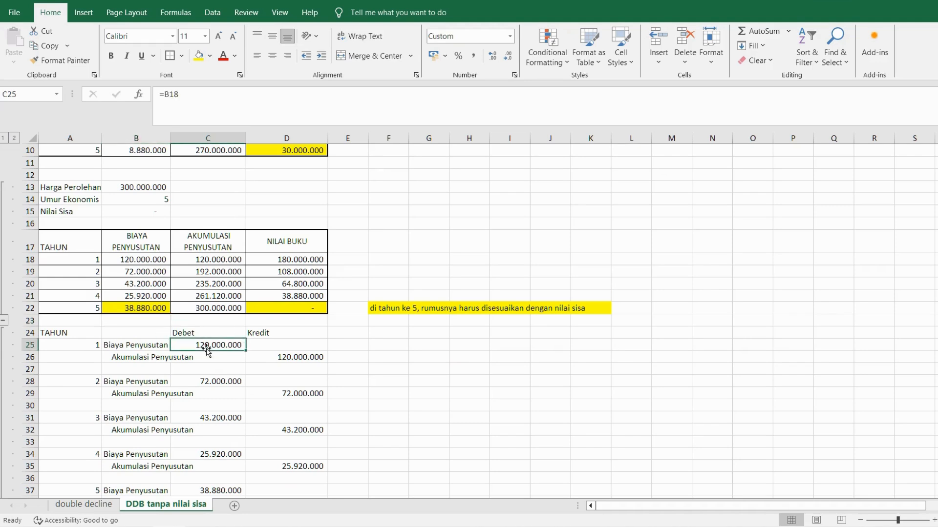
pyautogui.click(221, 98)
pyautogui.press('Return')
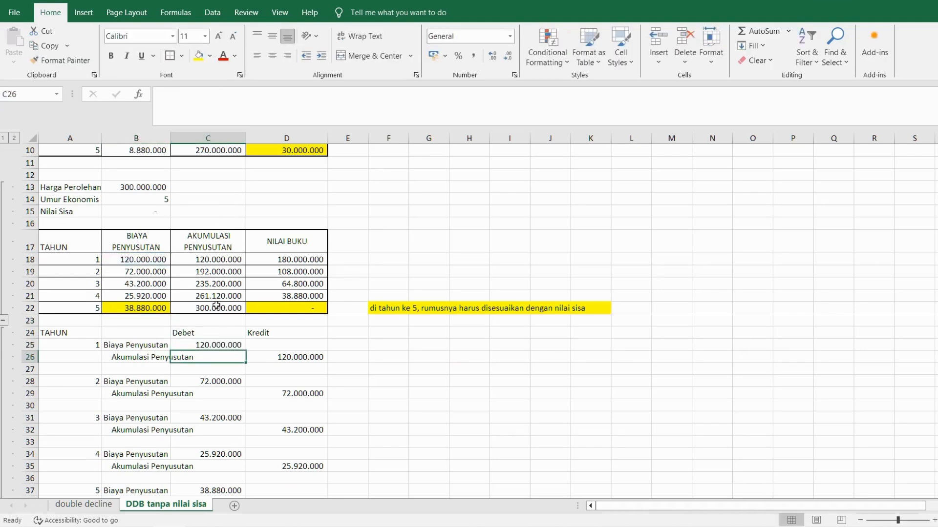
pyautogui.click(287, 358)
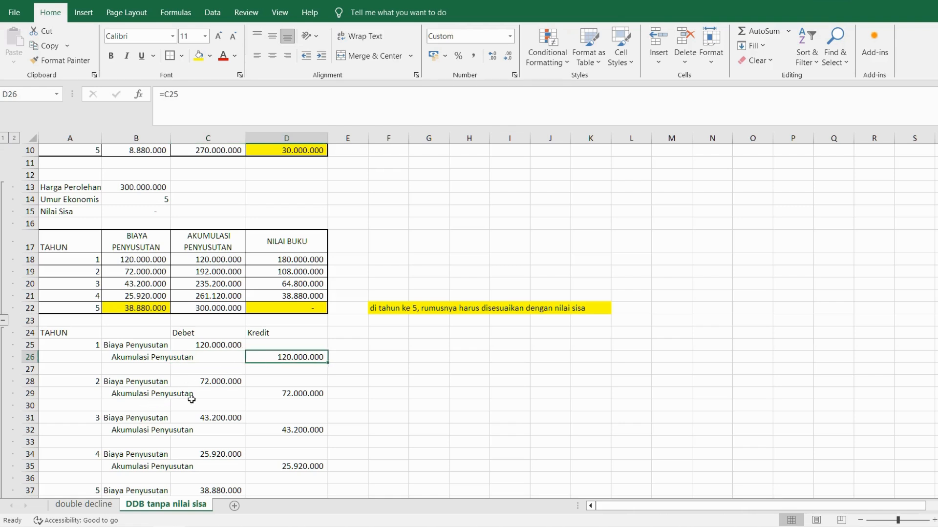
# Examine the year 2 journal entry formulas in C28 and D29 and the year 3 debit formula in C31
pyautogui.click(207, 382)
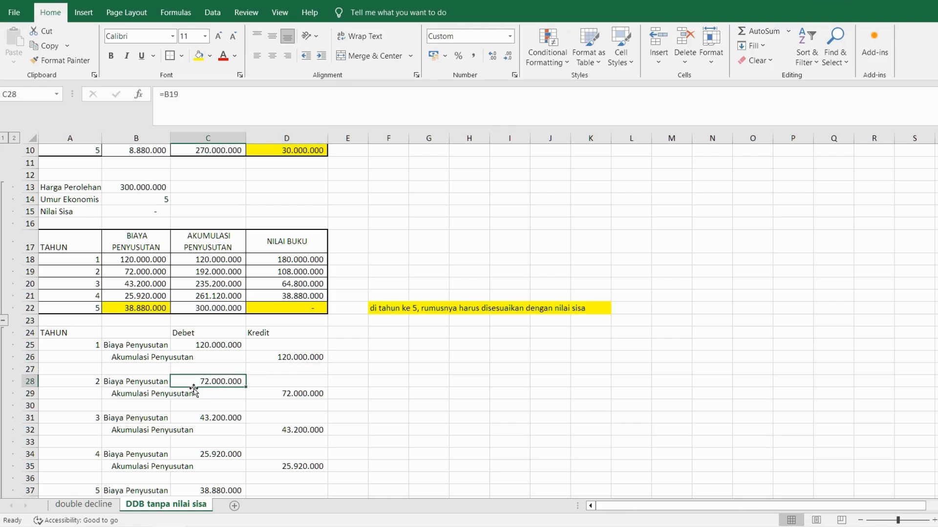
pyautogui.click(222, 99)
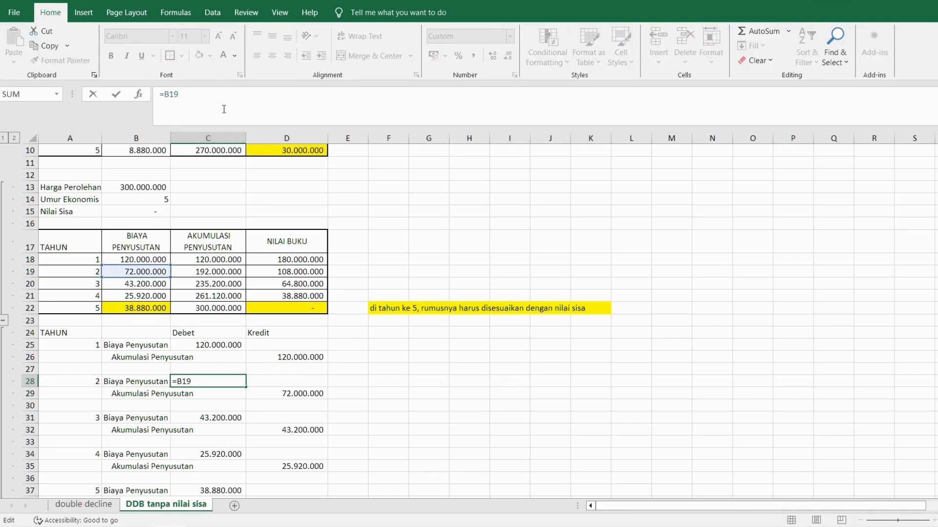
pyautogui.press('Return')
pyautogui.click(283, 393)
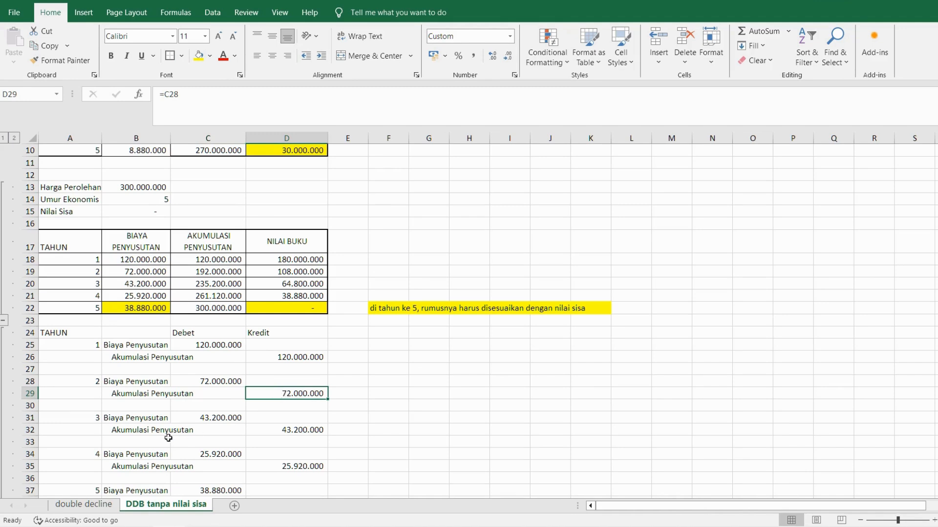
pyautogui.click(202, 419)
pyautogui.click(209, 94)
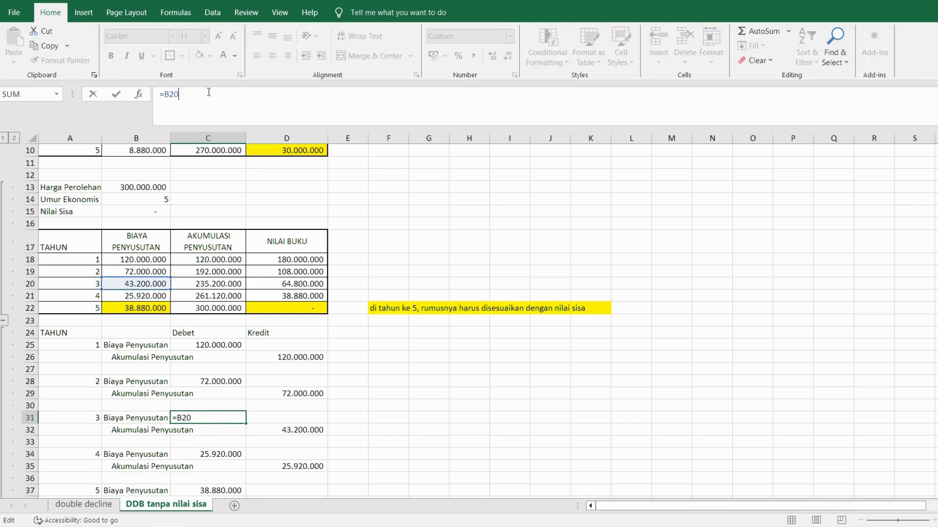
pyautogui.press('Return')
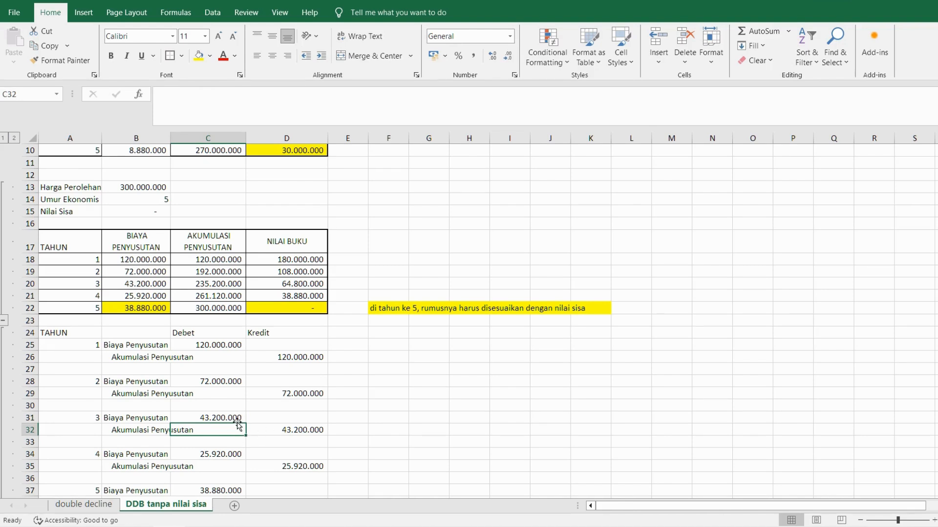
# Examine the year 4 journal entry formulas for the debit in C34 and the credit in D35
pyautogui.scroll(-1, 218, 423)
pyautogui.click(204, 419)
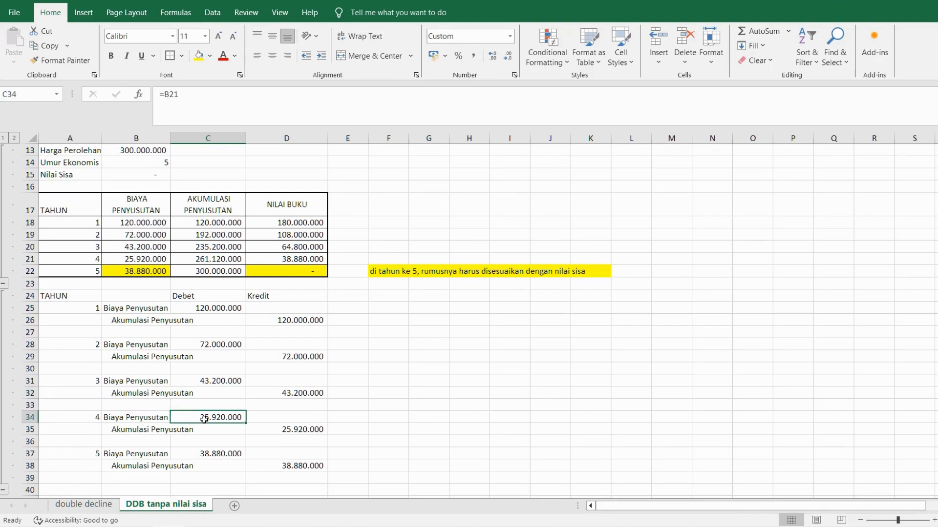
pyautogui.click(218, 96)
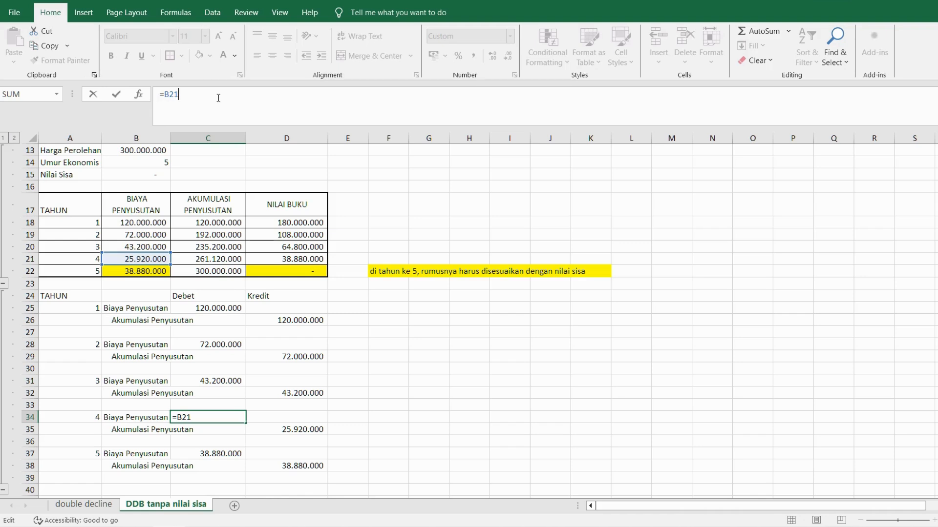
pyautogui.press('Return')
pyautogui.click(285, 430)
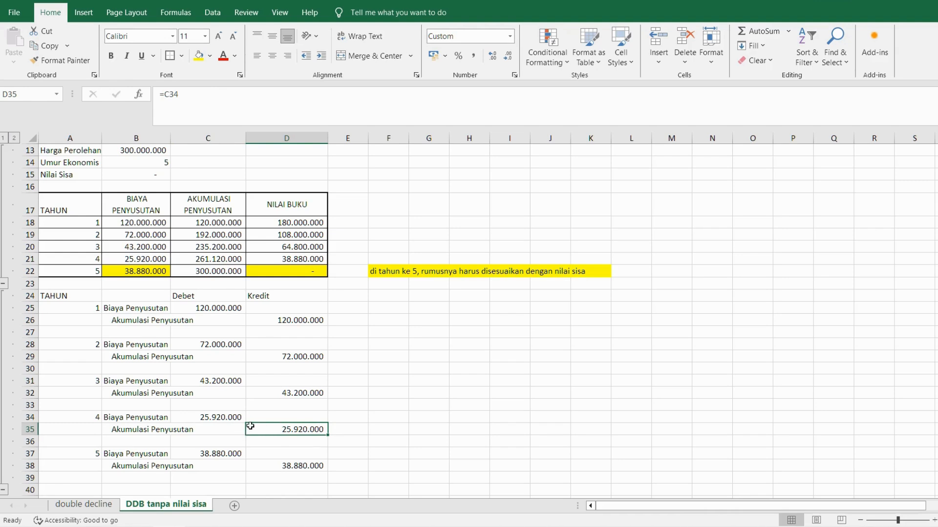
# Examine the year 5 journal entry formulas for the debit in C37 and the credit in D38
pyautogui.scroll(-1, 164, 452)
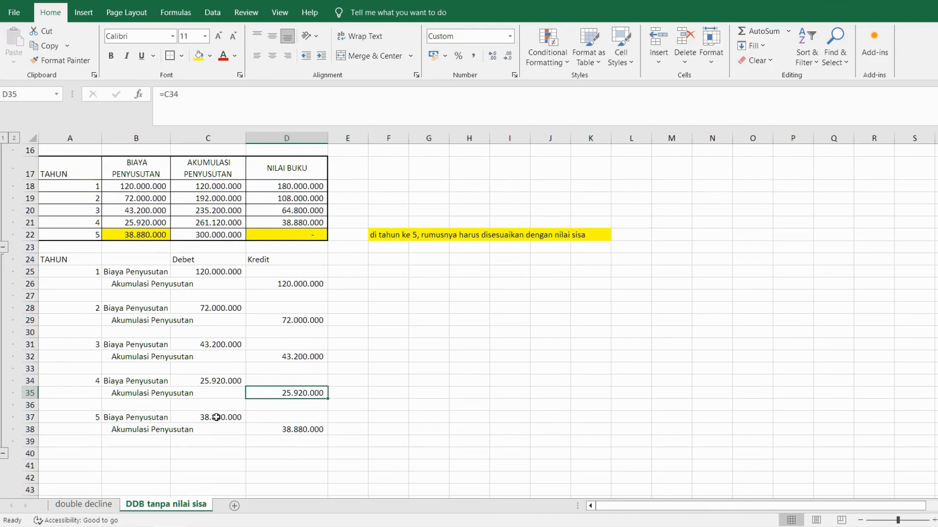
pyautogui.click(217, 417)
pyautogui.click(211, 102)
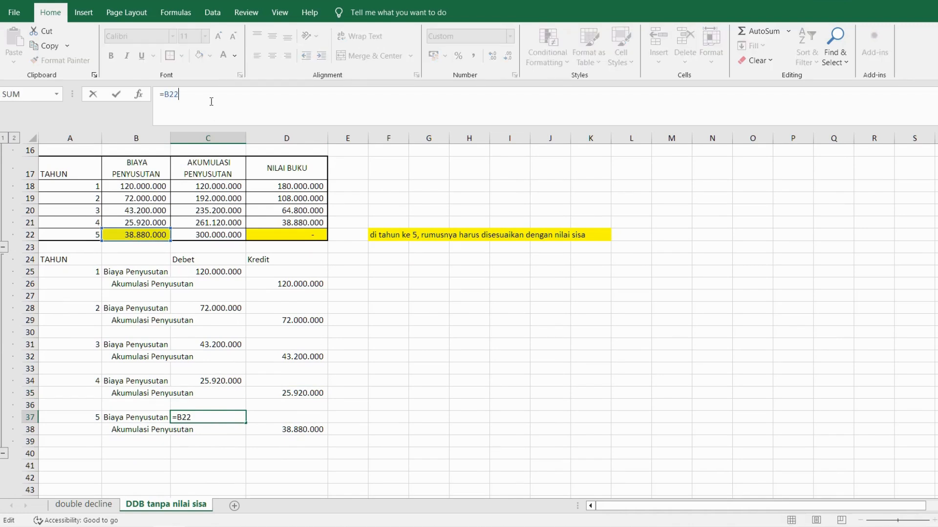
pyautogui.press('Return')
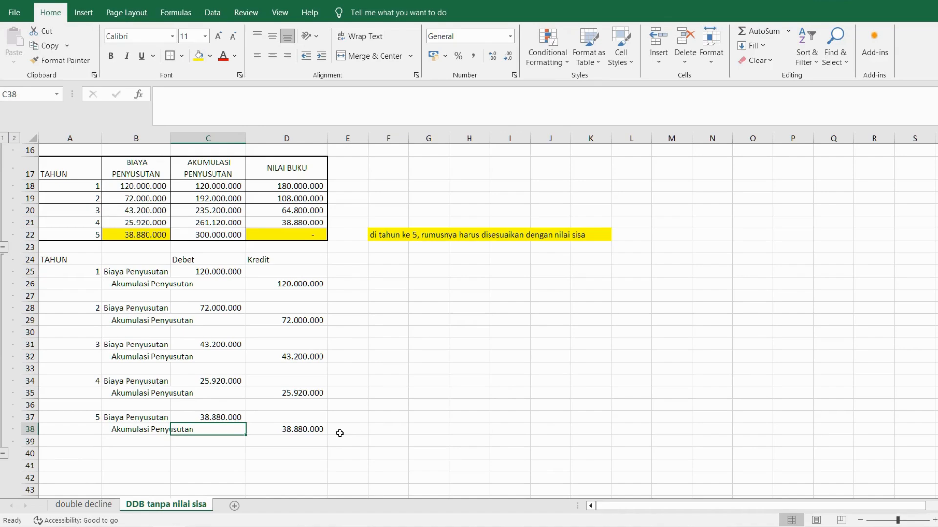
pyautogui.click(286, 430)
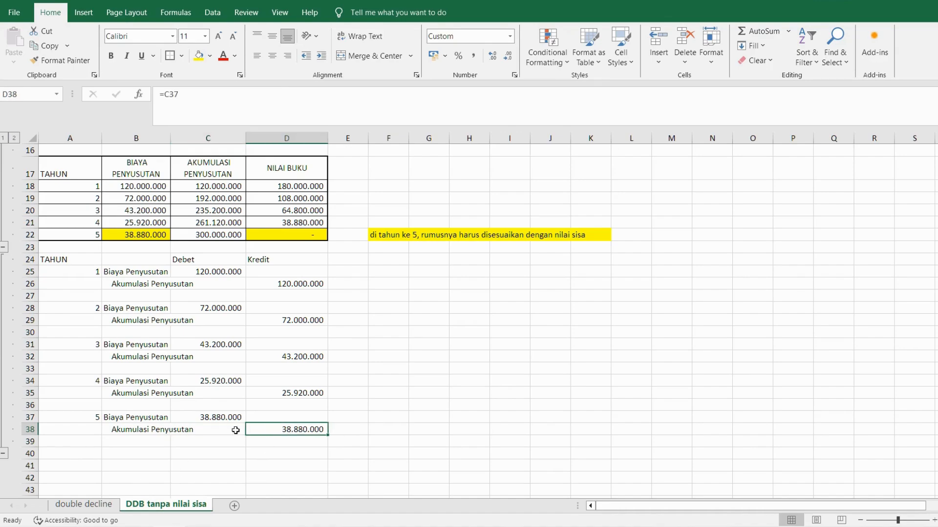